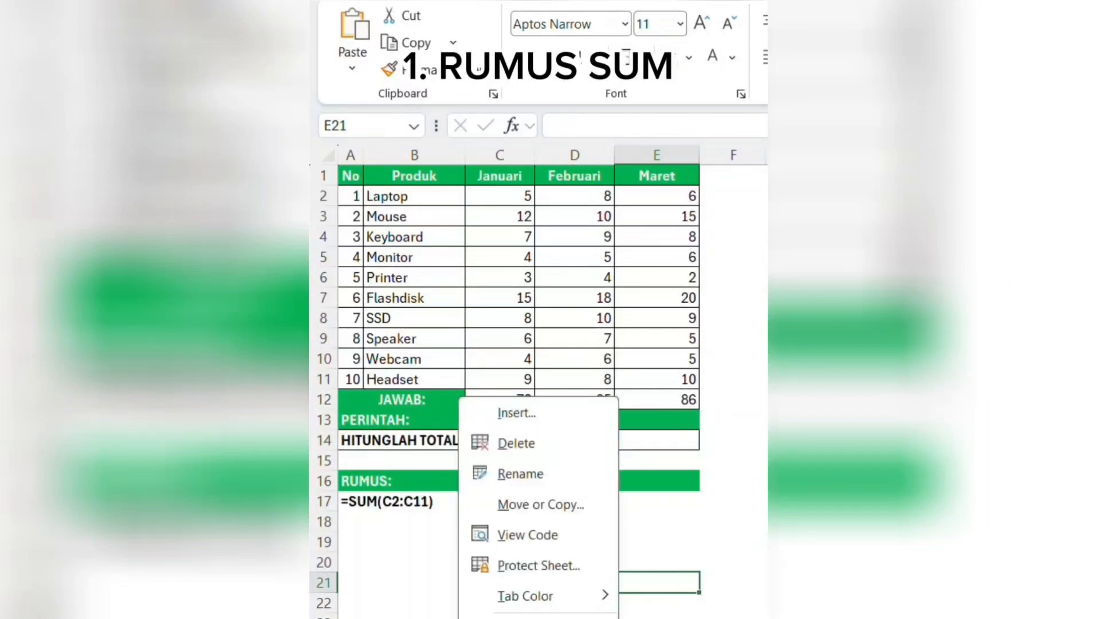
{"action": "mouse_move", "coordinate": [586, 596]}
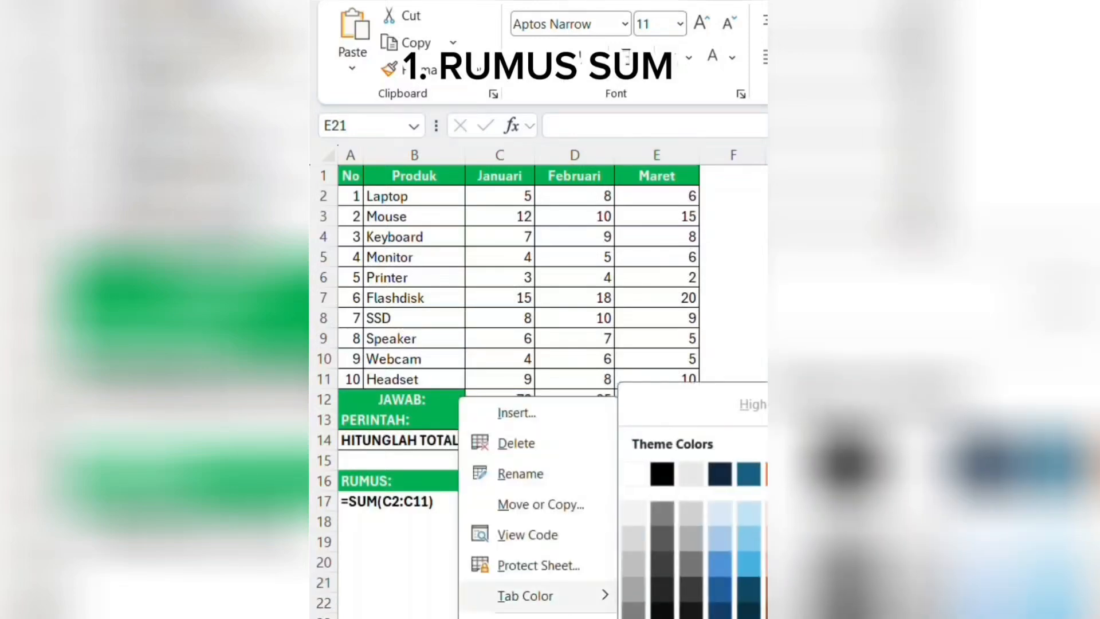
{"action": "key", "text": "Escape"}
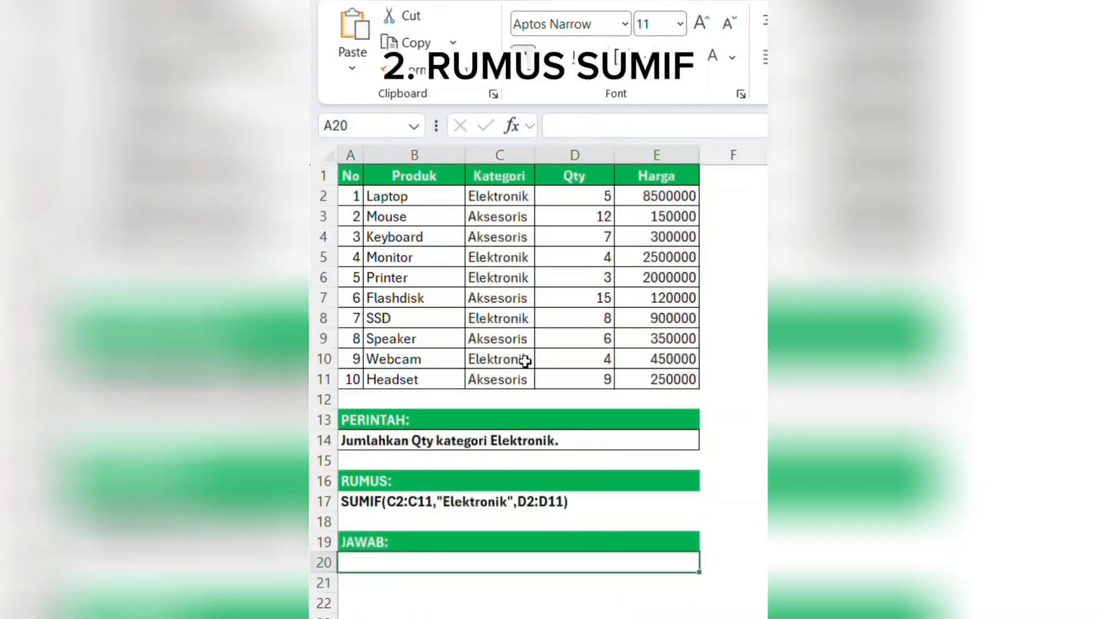
Start a SUMIF formula in answer cell A20 using the Kategori values C2:C11 as the criteria range
{"action": "left_click", "coordinate": [476, 440]}
{"action": "left_click", "coordinate": [354, 439]}
{"action": "left_click", "coordinate": [460, 432]}
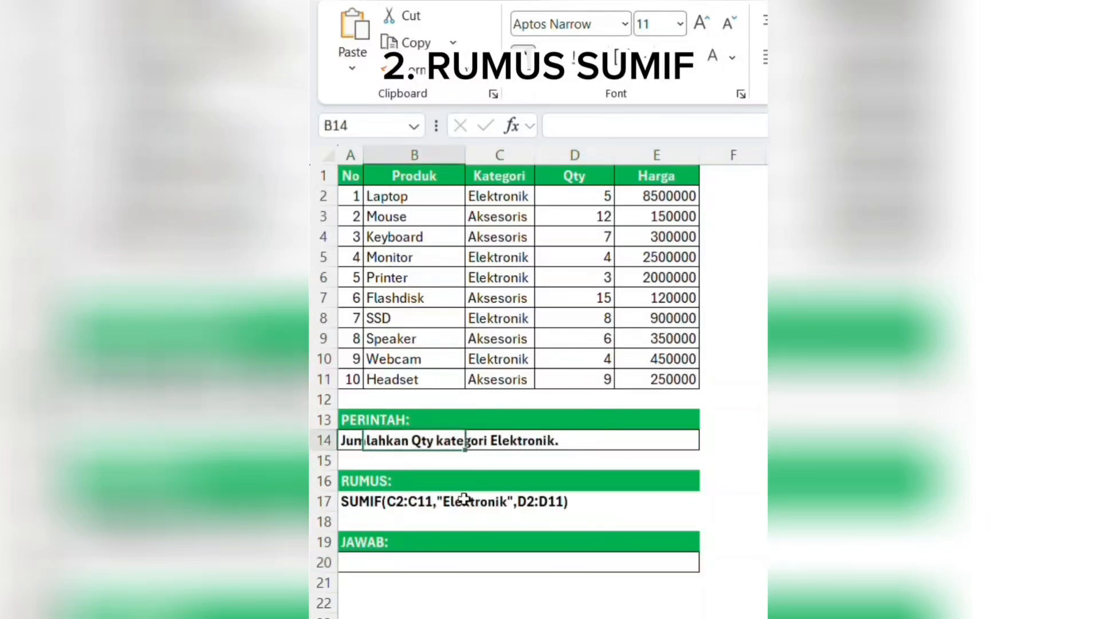
{"action": "left_click", "coordinate": [399, 564]}
{"action": "type", "text": "="}
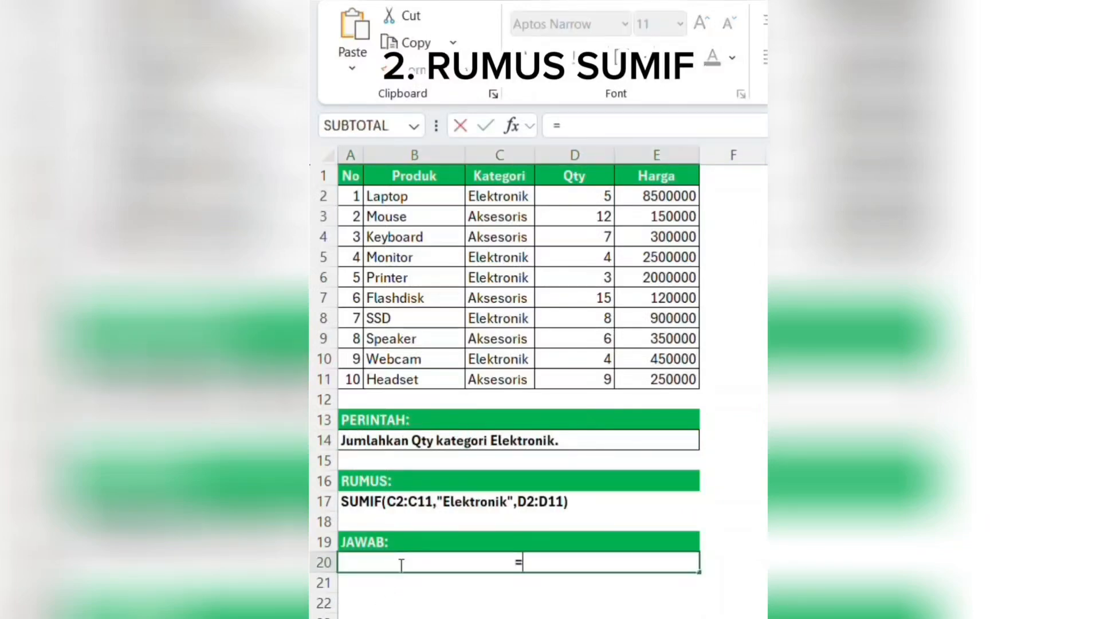
{"action": "type", "text": "SUMIF"}
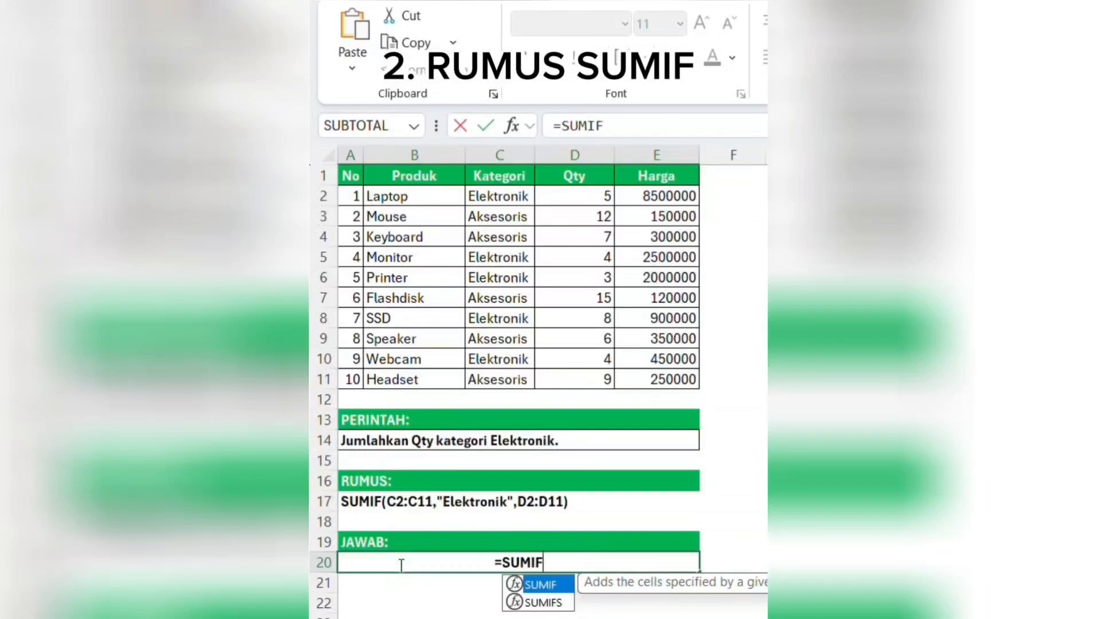
{"action": "type", "text": "("}
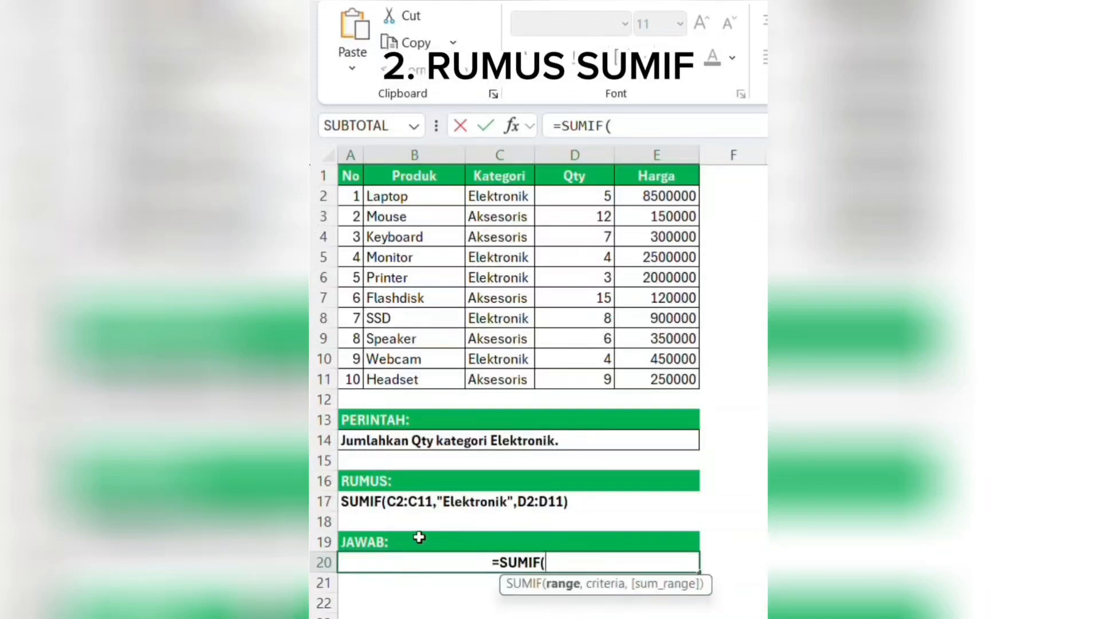
{"action": "left_click_drag", "start_coordinate": [509, 199], "coordinate": [509, 374]}
{"action": "type", "text": ","}
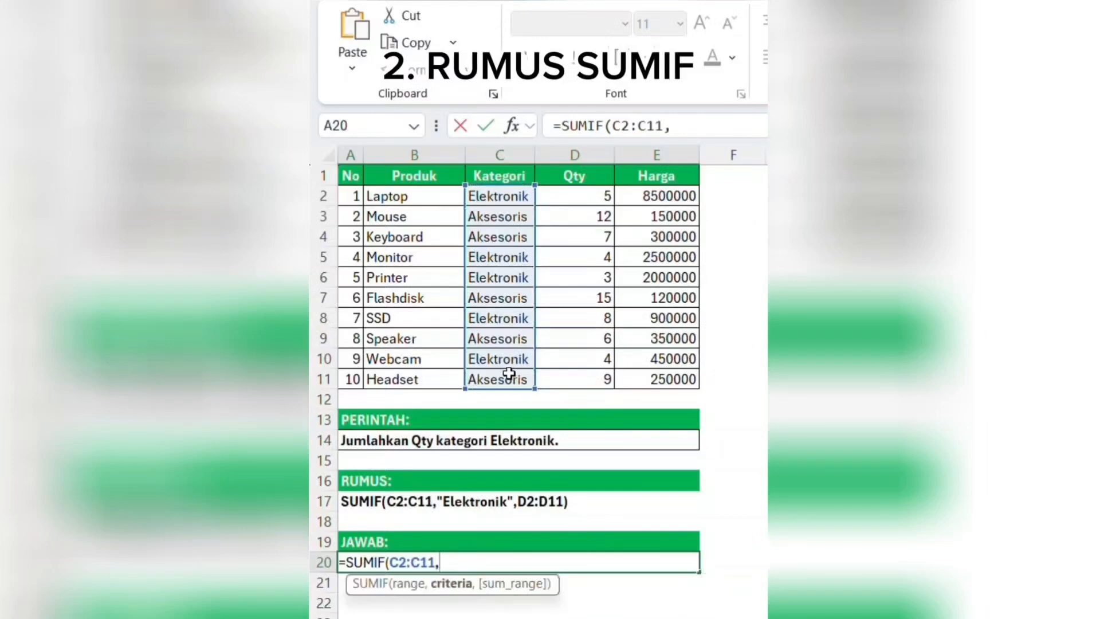
Complete the SUMIF formula with criterion "ELEKTRONIK" and the Qty values D2:D11 as the sum range
{"action": "type", "text": "\"ELEKTRONI"}
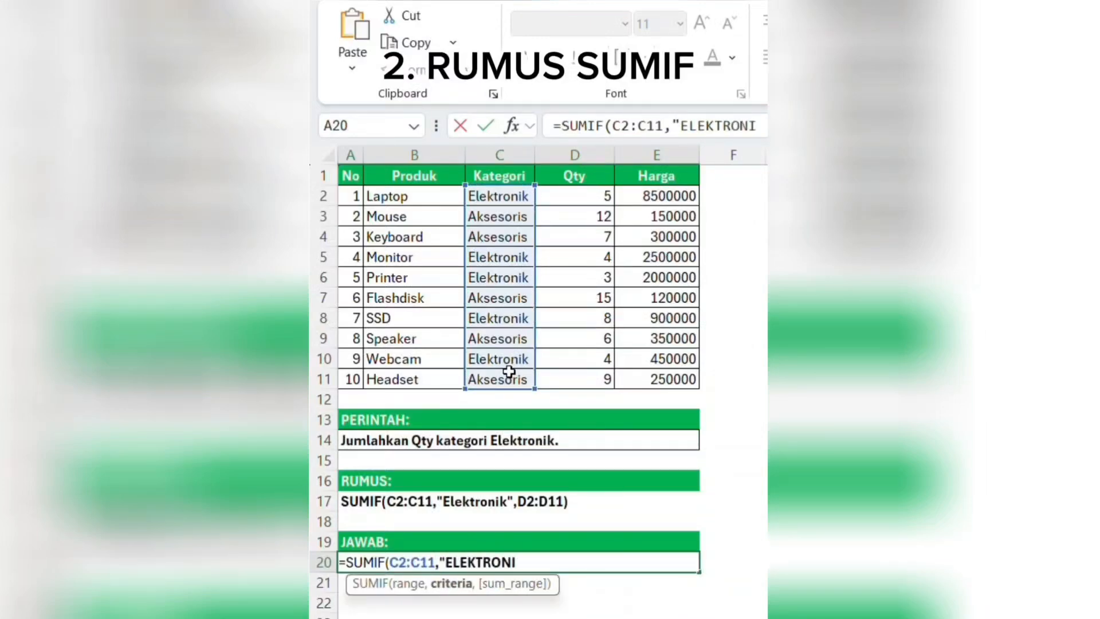
{"action": "type", "text": "K\","}
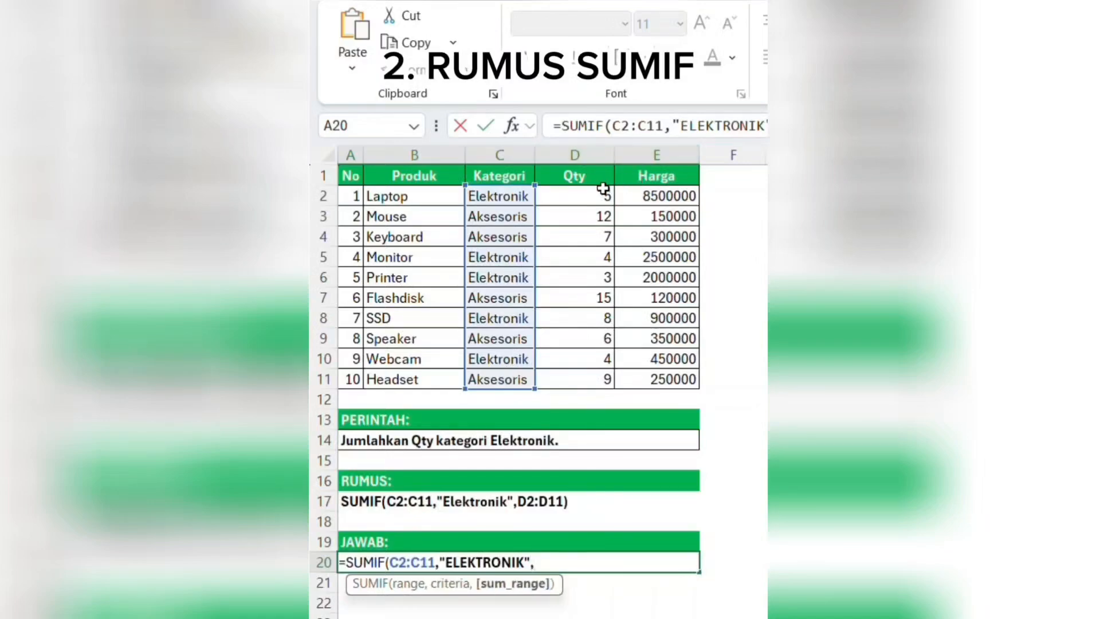
{"action": "left_click_drag", "start_coordinate": [601, 192], "coordinate": [571, 376]}
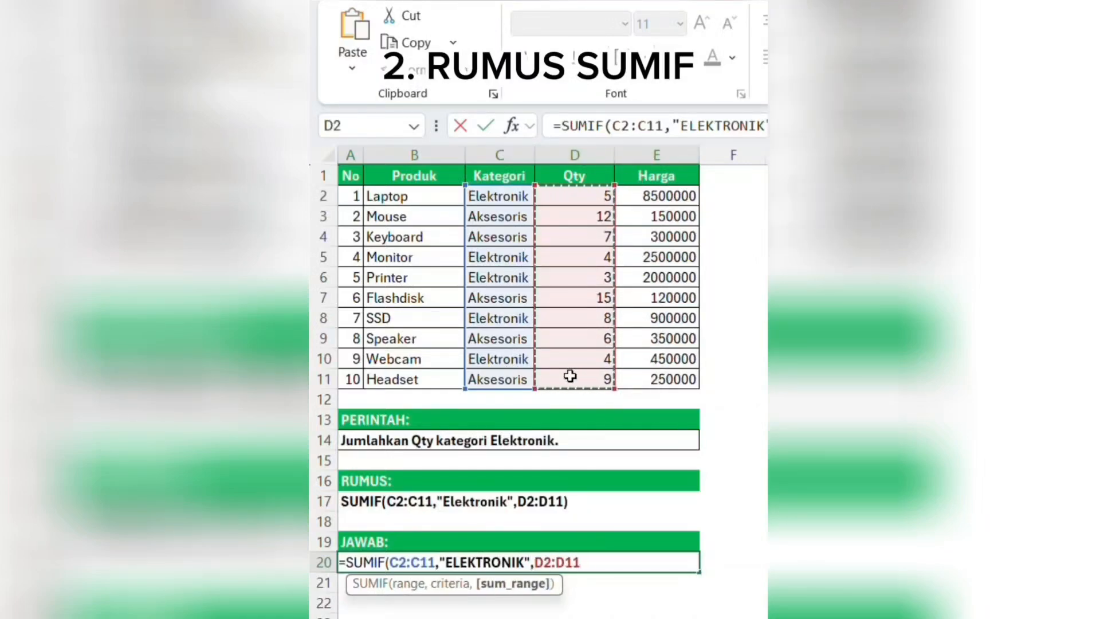
{"action": "key", "text": "Return"}
{"action": "left_click", "coordinate": [621, 563]}
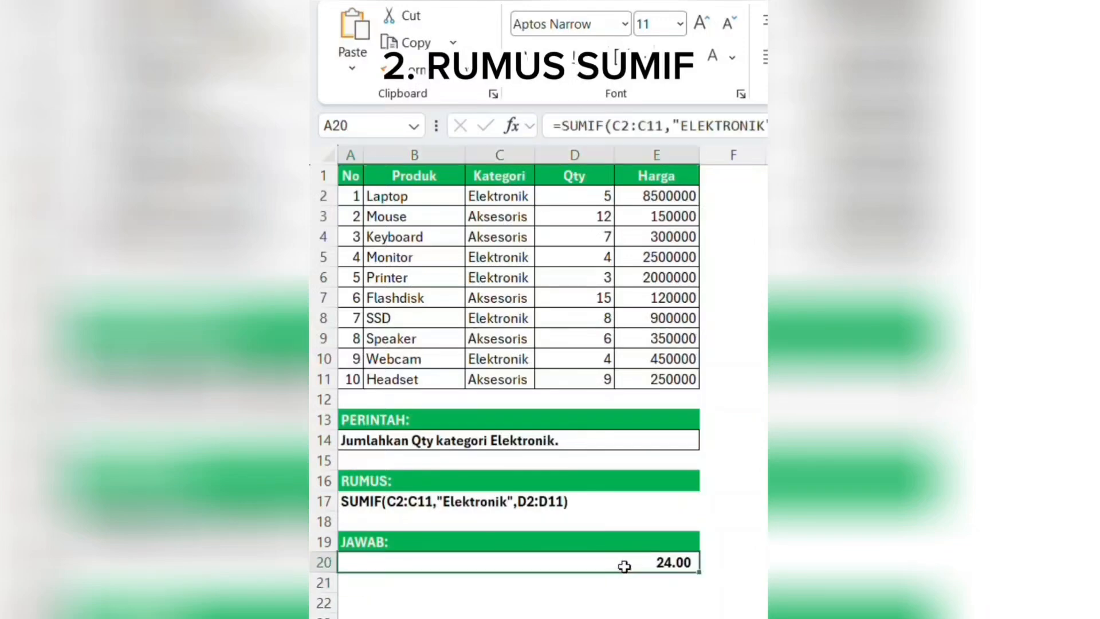
{"action": "left_click_drag", "start_coordinate": [551, 194], "coordinate": [581, 380]}
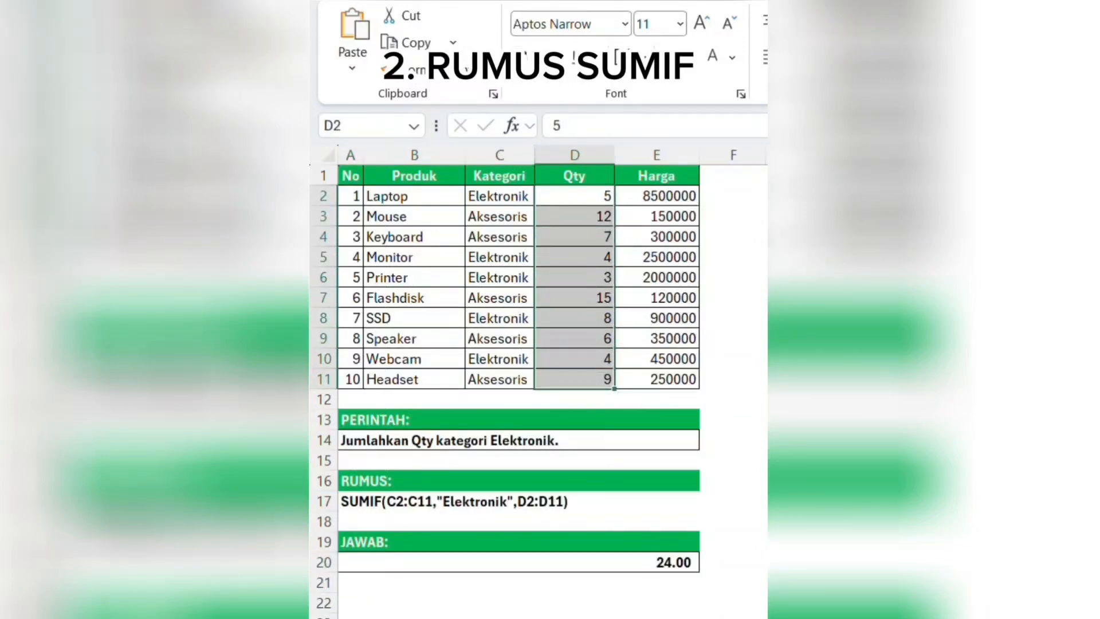
On the SUMIF wildcard sheet, start a SUMIF formula in A20 using the Produk values B2:B11 as the criteria range
{"action": "right_click", "coordinate": [528, 617]}
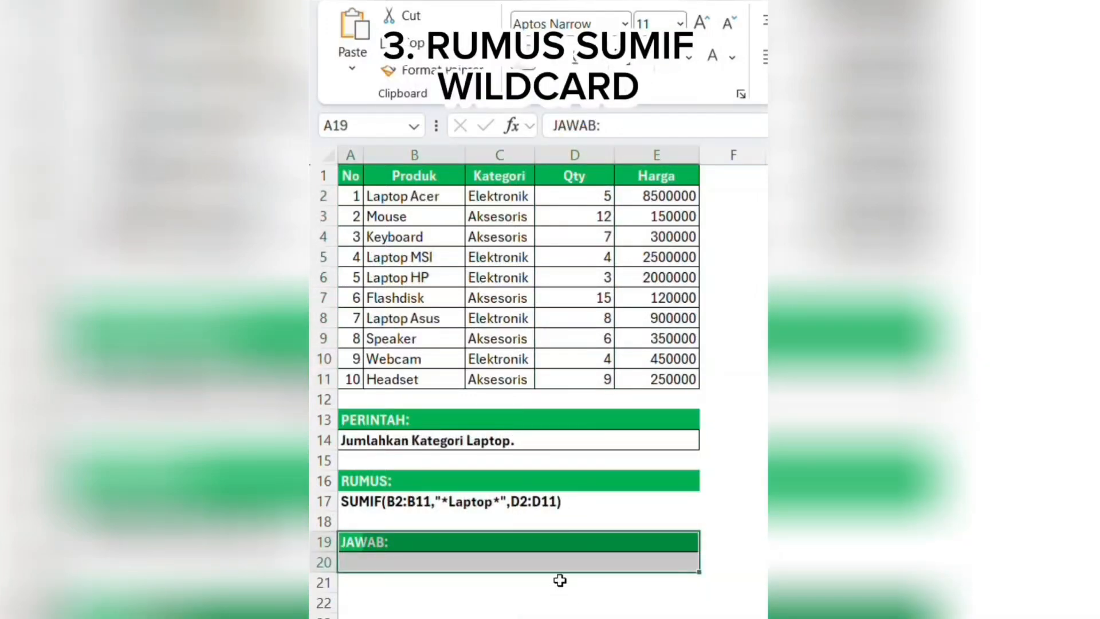
{"action": "left_click", "coordinate": [496, 436]}
{"action": "left_click", "coordinate": [600, 563]}
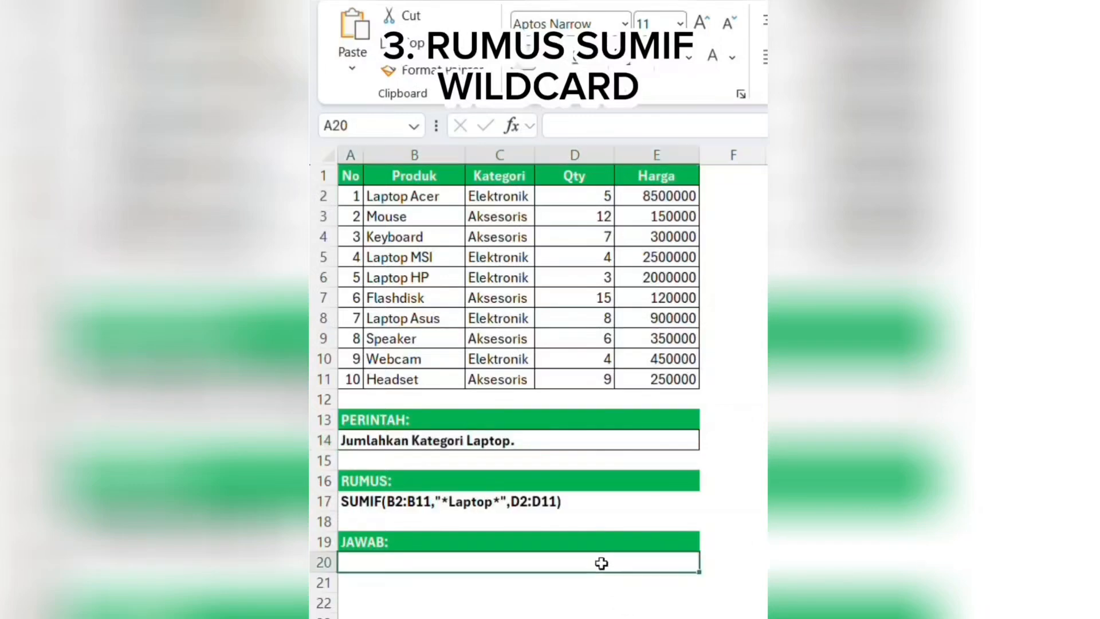
{"action": "type", "text": "=SUMIF"}
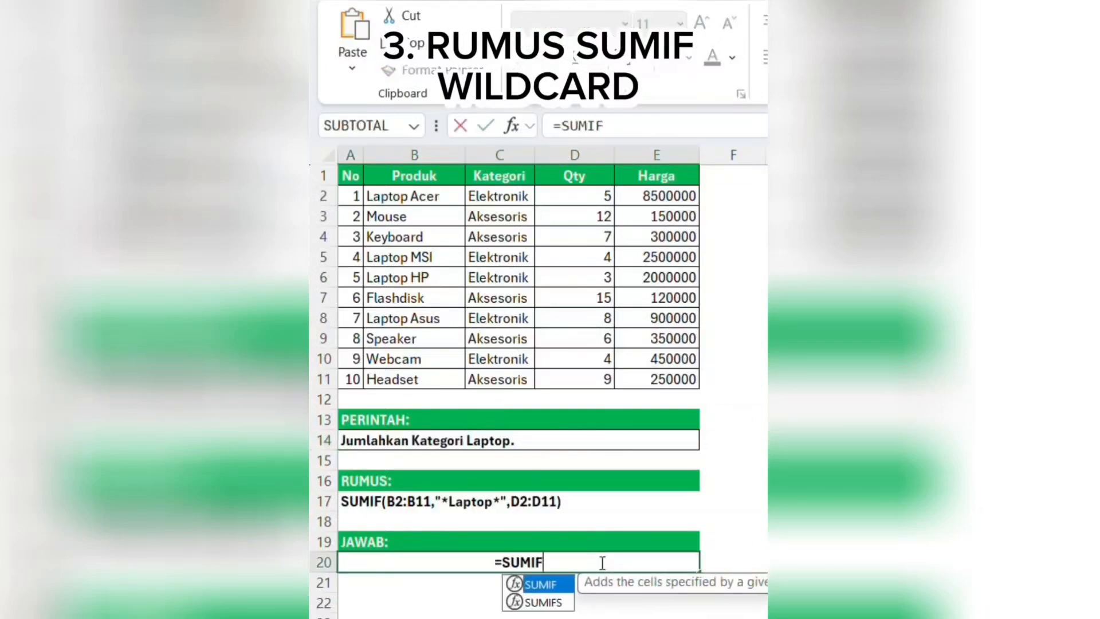
{"action": "type", "text": "("}
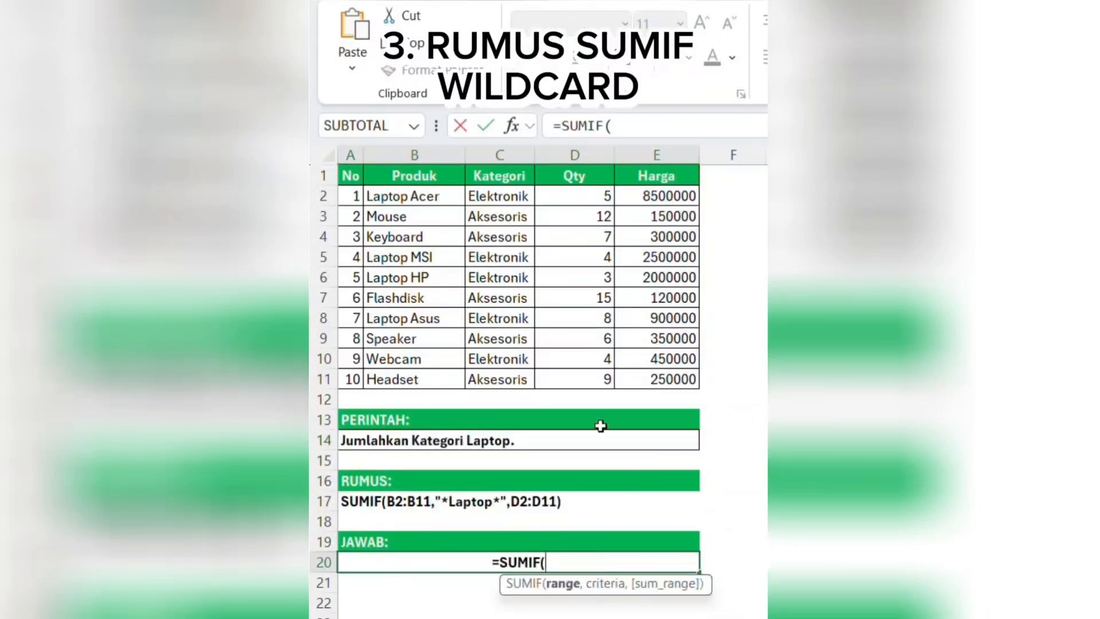
{"action": "left_click_drag", "start_coordinate": [418, 196], "coordinate": [430, 373]}
Complete the wildcard formula with criterion "*LAPTOP*" and the Harga values E2:E11 as the sum range
{"action": "type", "text": ",\"*LA"}
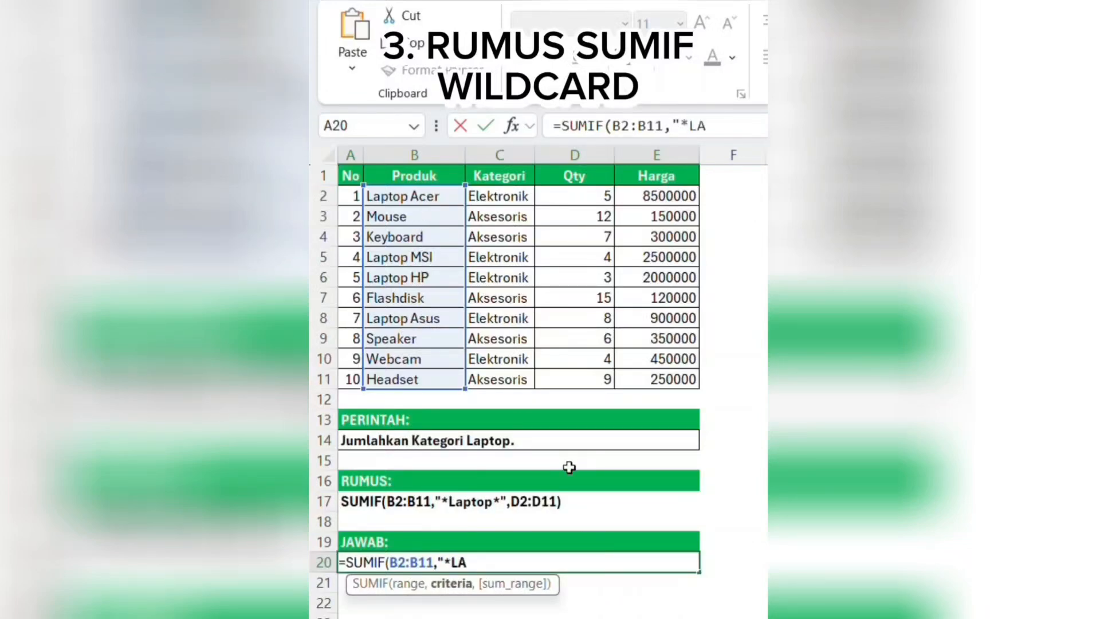
{"action": "type", "text": "PTOP*"}
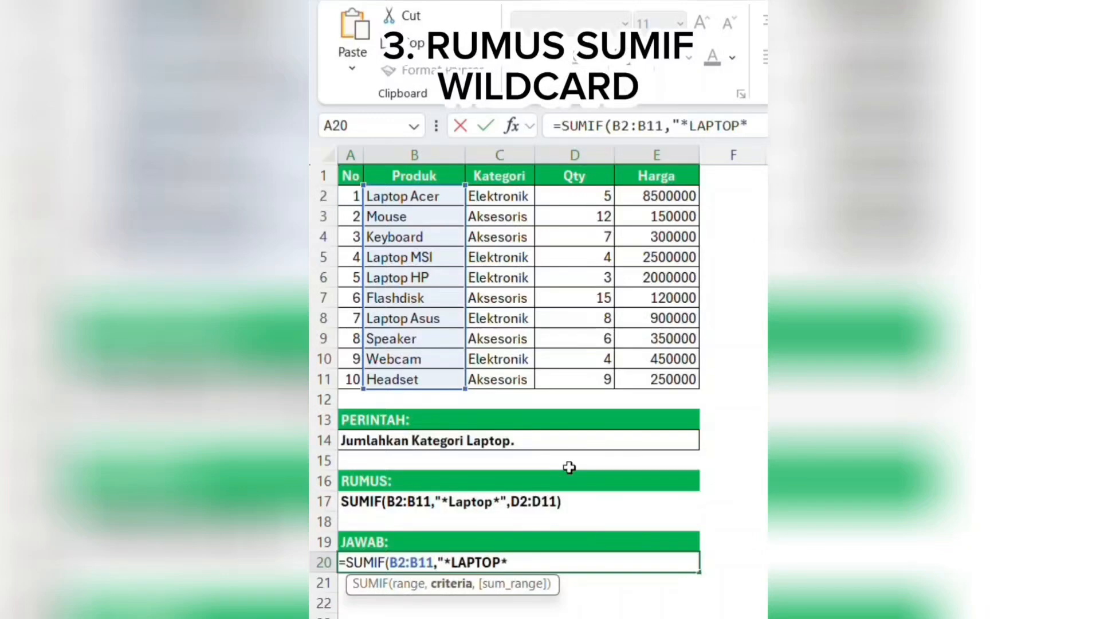
{"action": "type", "text": "\","}
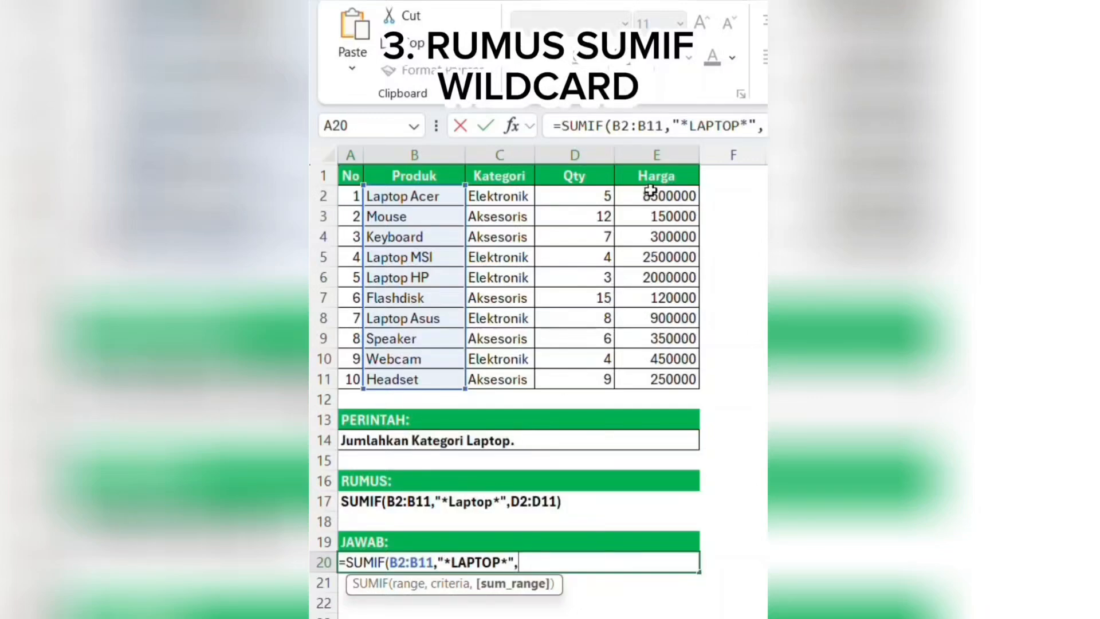
{"action": "left_click_drag", "start_coordinate": [649, 195], "coordinate": [648, 392]}
{"action": "key", "text": "Return"}
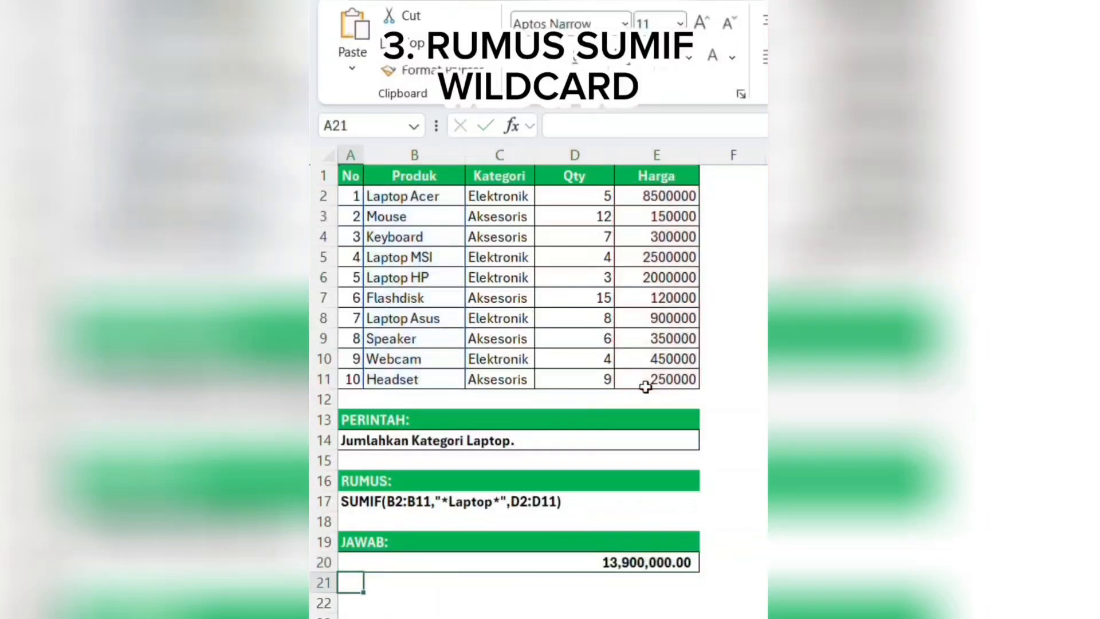
{"action": "left_click", "coordinate": [657, 561]}
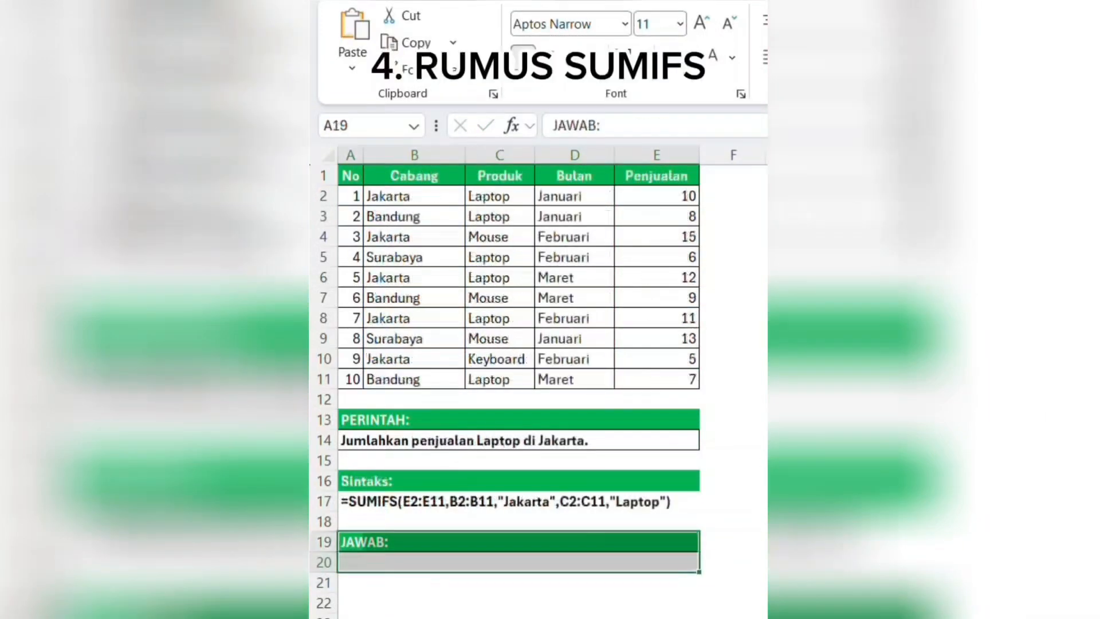
Start a SUMIFS formula in cell A20 of the SUMIFS sheet with the Penjualan values E2:E11 as the sum range
{"action": "left_click", "coordinate": [377, 441]}
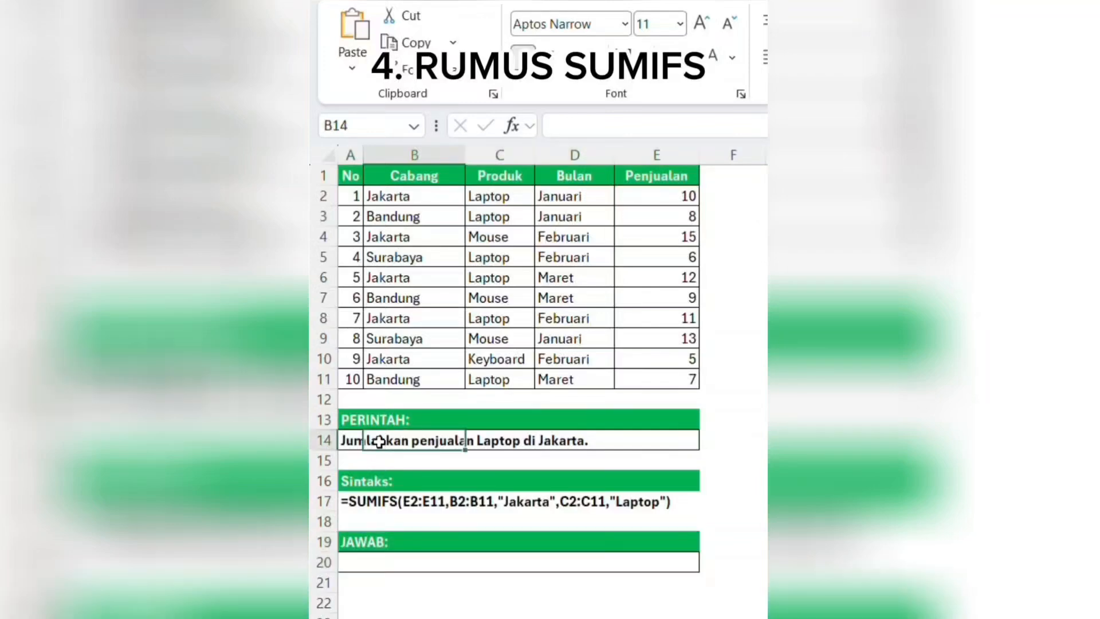
{"action": "left_click", "coordinate": [494, 441]}
{"action": "left_click", "coordinate": [365, 568]}
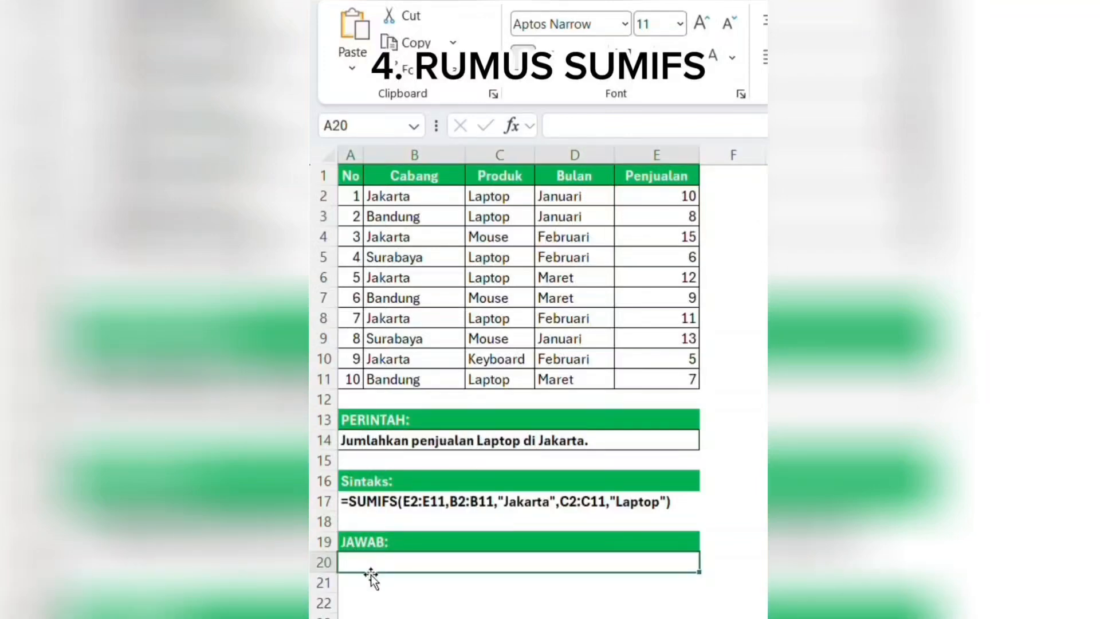
{"action": "type", "text": "=SUMIFS("}
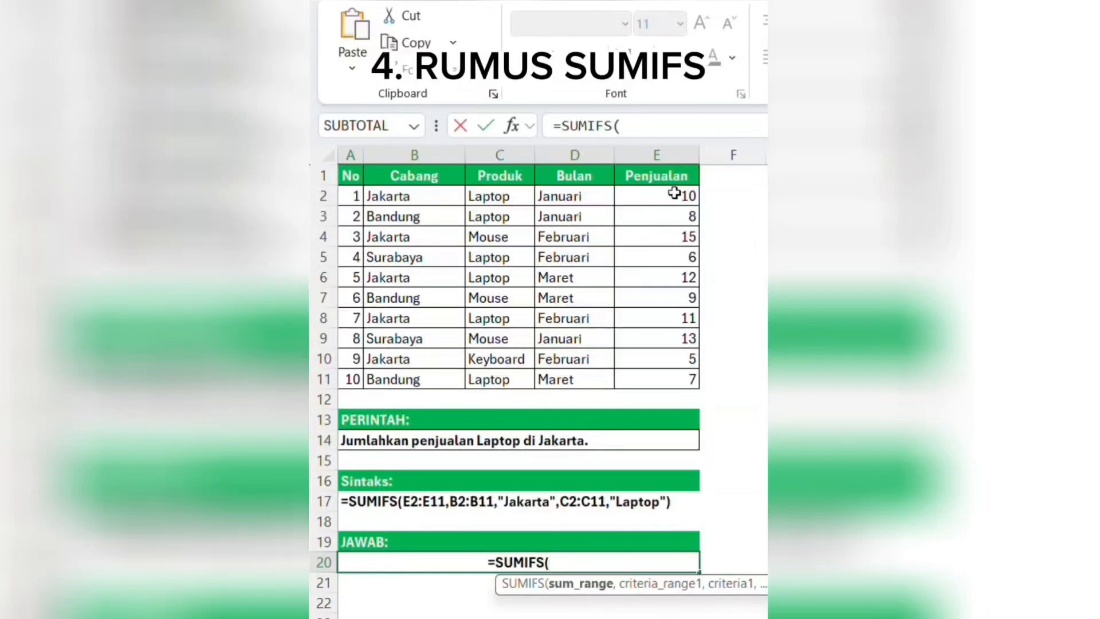
{"action": "left_click_drag", "start_coordinate": [674, 194], "coordinate": [658, 372]}
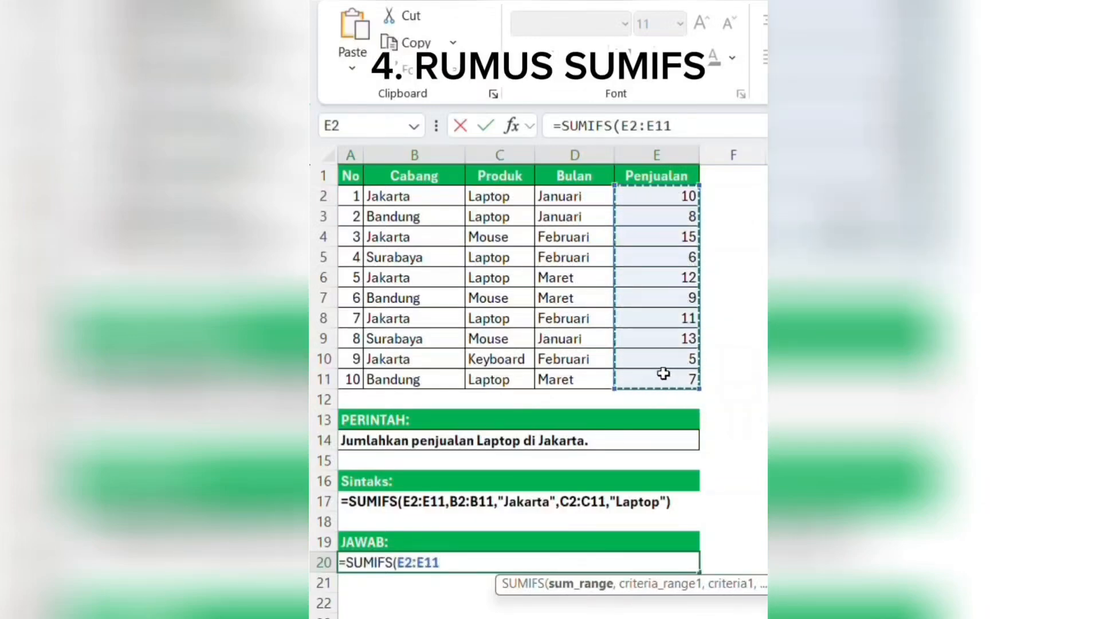
{"action": "type", "text": ","}
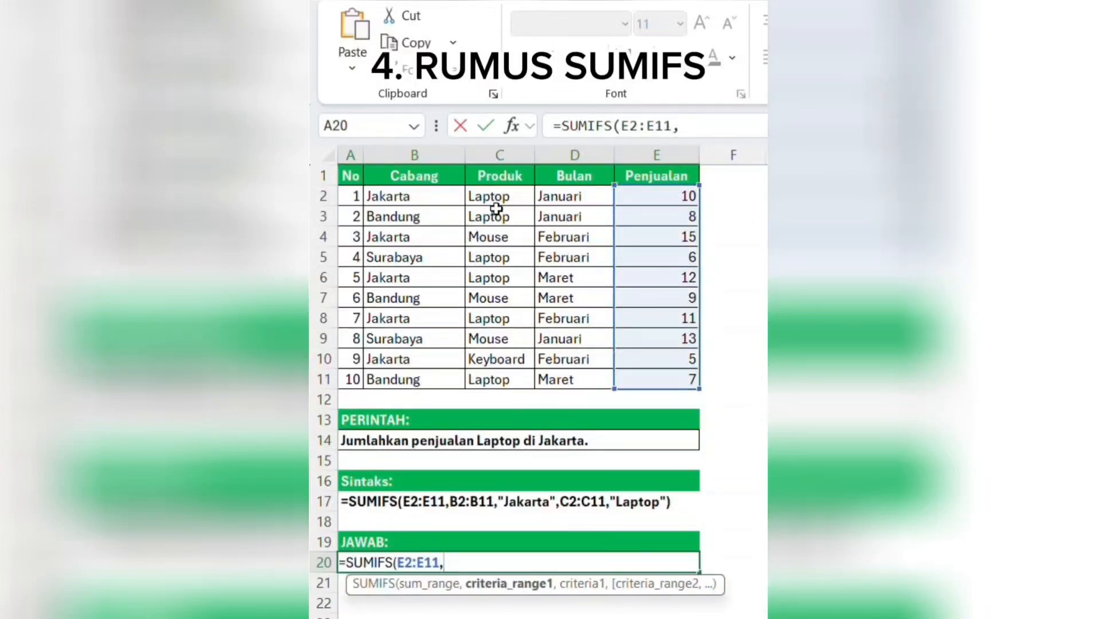
Add the first SUMIFS condition: Produk range C2:C11 matching "LAPTOP"
{"action": "left_click_drag", "start_coordinate": [497, 202], "coordinate": [510, 390]}
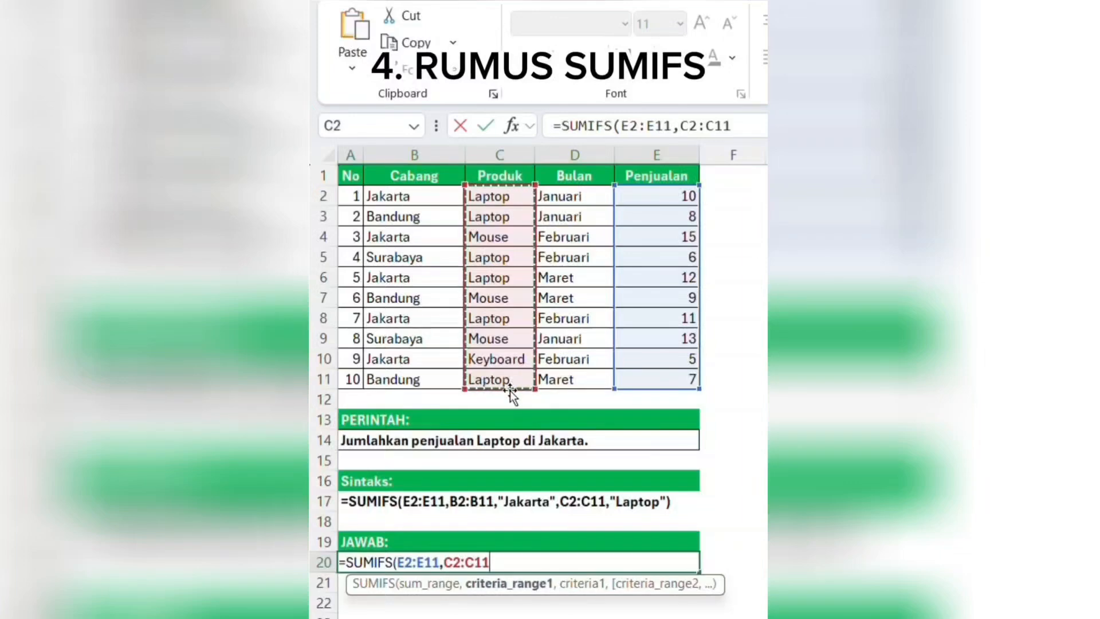
{"action": "type", "text": ","}
{"action": "type", "text": "\"LA"}
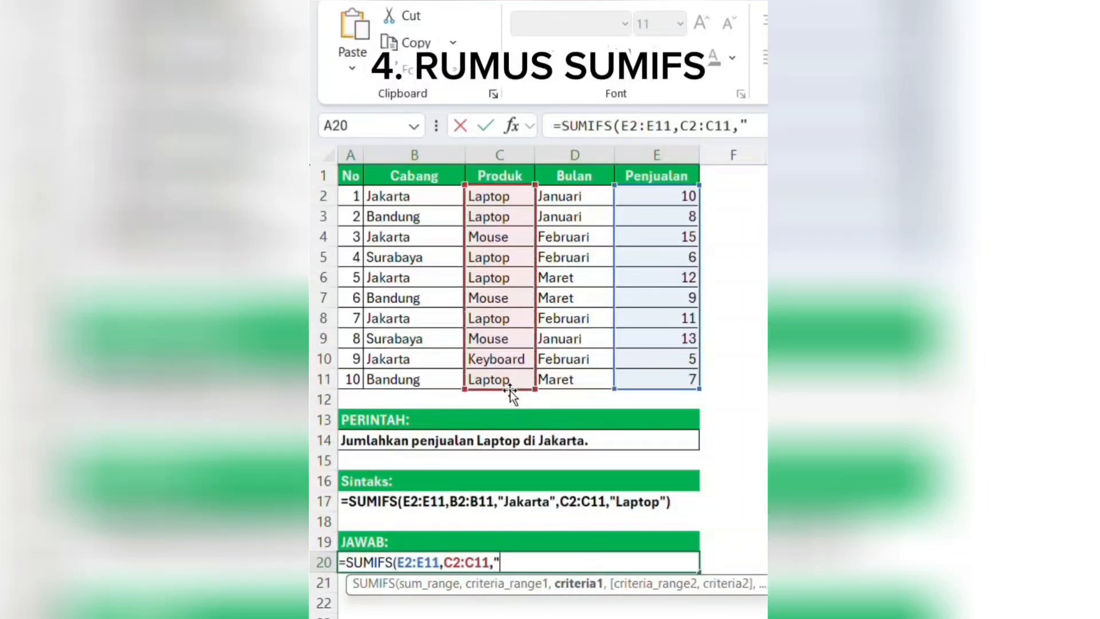
{"action": "type", "text": "PTOP"}
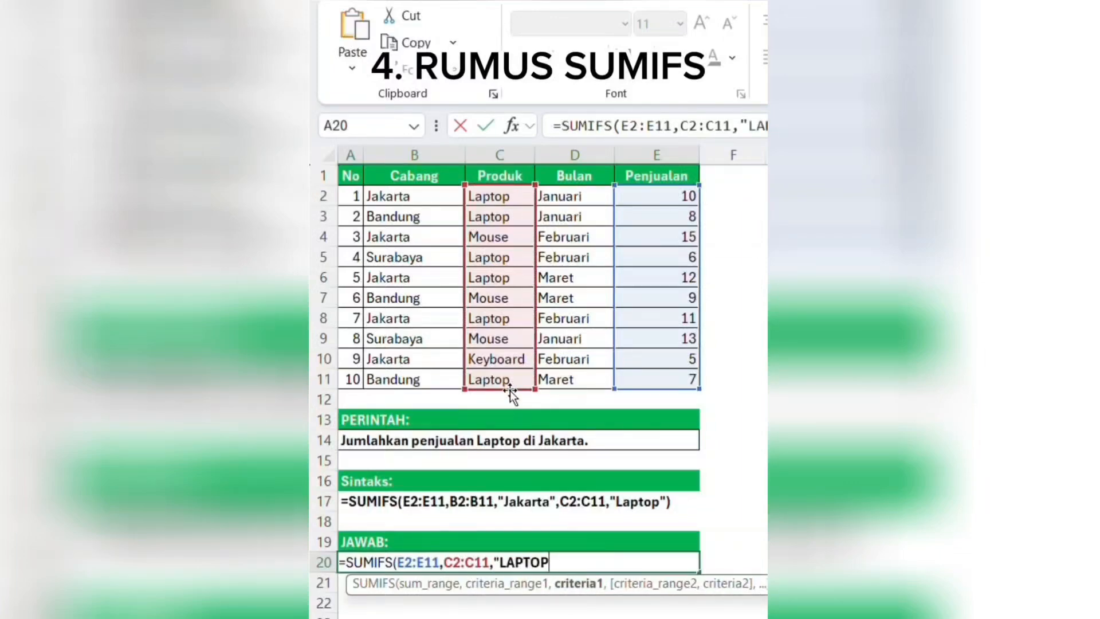
{"action": "type", "text": "\","}
Add the second SUMIFS condition, Cabang range B2:B11 matching "JAKARTA", and enter the formula
{"action": "left_click_drag", "start_coordinate": [437, 200], "coordinate": [425, 387]}
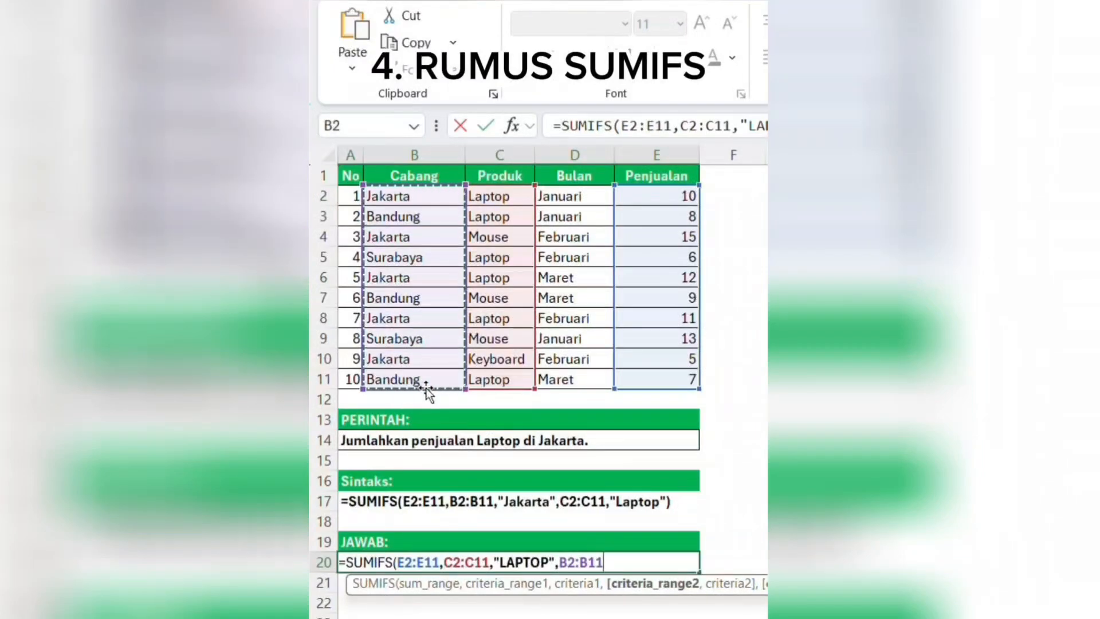
{"action": "type", "text": ","}
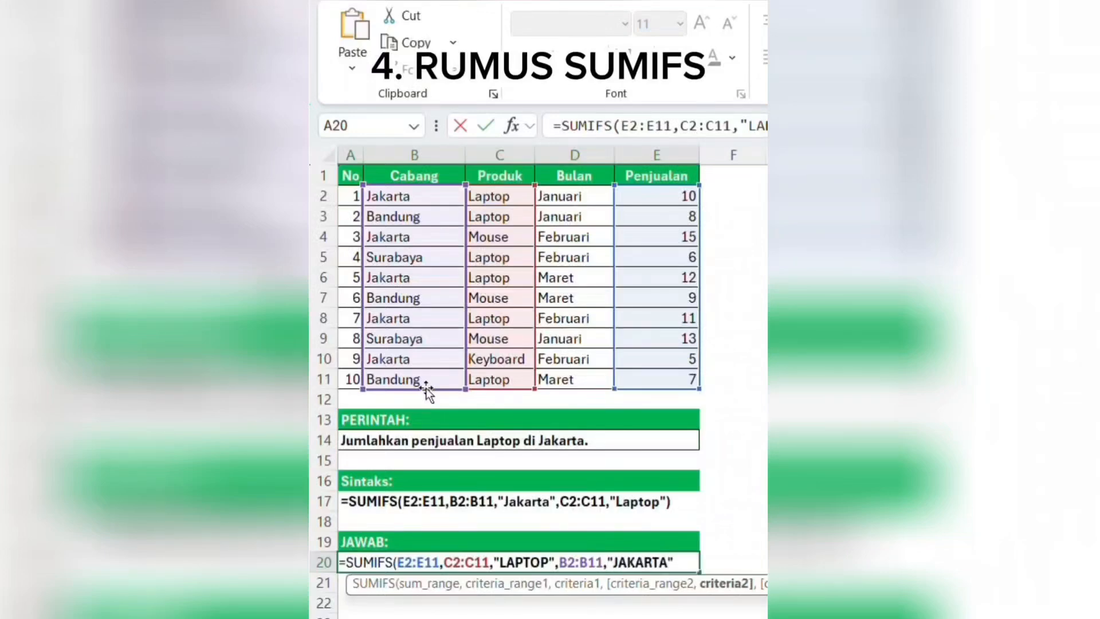
{"action": "type", "text": "\"JAKARTA\""}
{"action": "key", "text": "Return"}
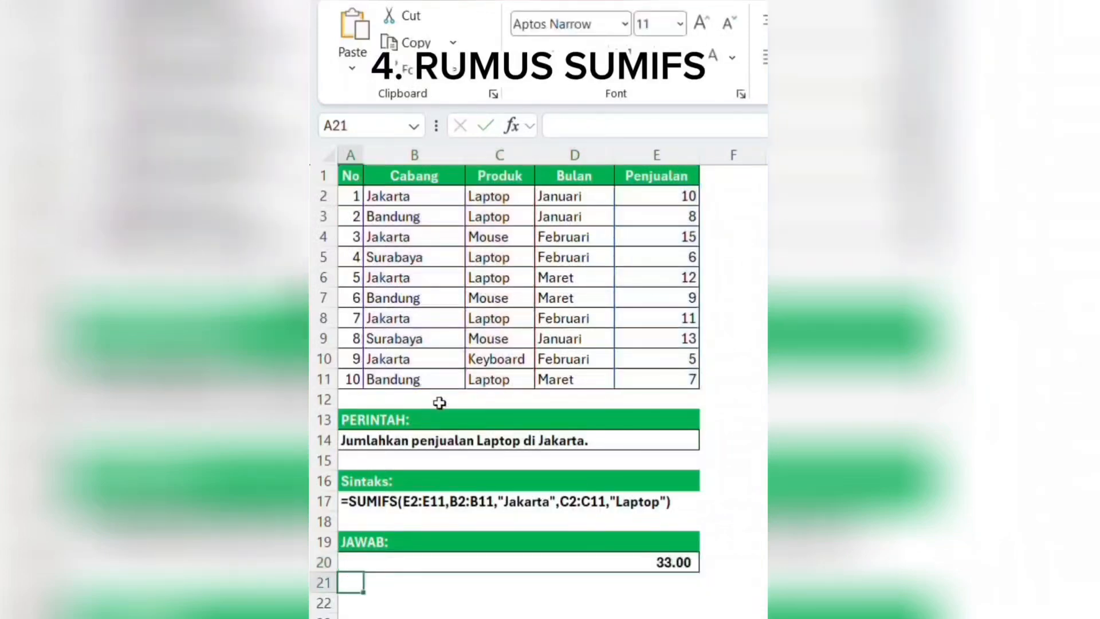
{"action": "left_click", "coordinate": [669, 562]}
{"action": "left_click_drag", "start_coordinate": [658, 201], "coordinate": [675, 384]}
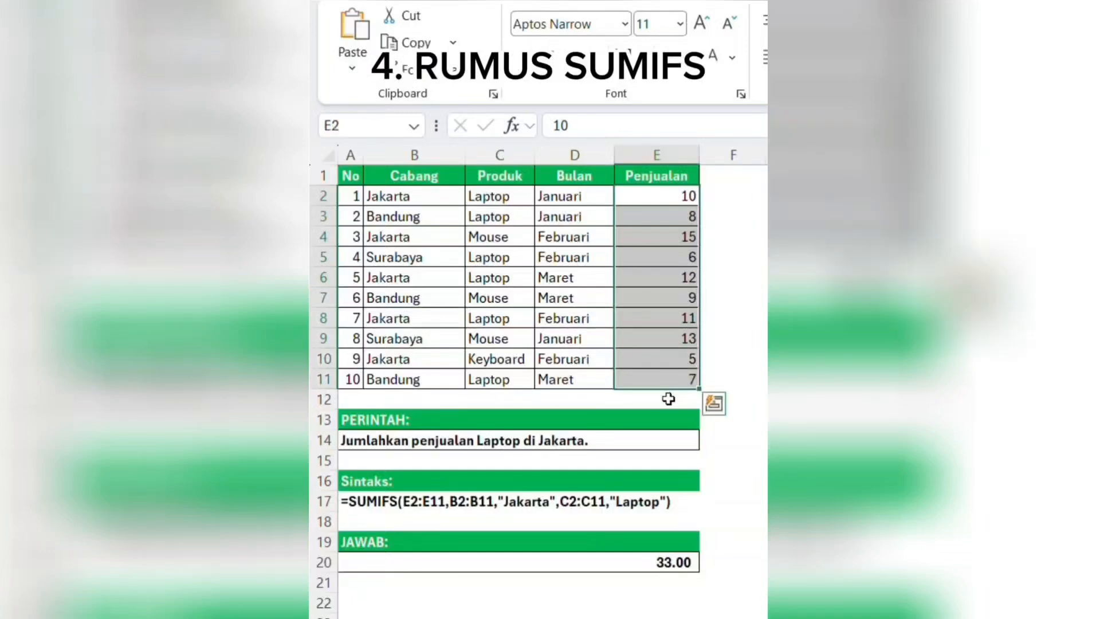
Start a SUMIFS formula in cell A20 of the SUMIFS wildcard sheet with the Penjualan values E2:E11 as the sum range
{"action": "left_click", "coordinate": [616, 612]}
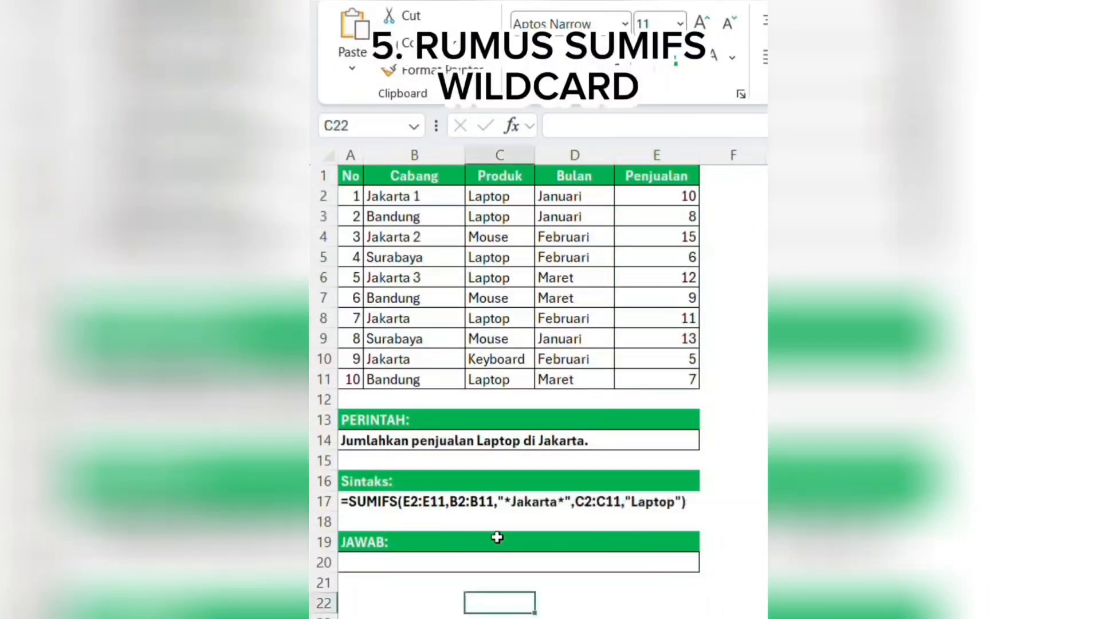
{"action": "left_click", "coordinate": [375, 439]}
{"action": "left_click", "coordinate": [488, 440]}
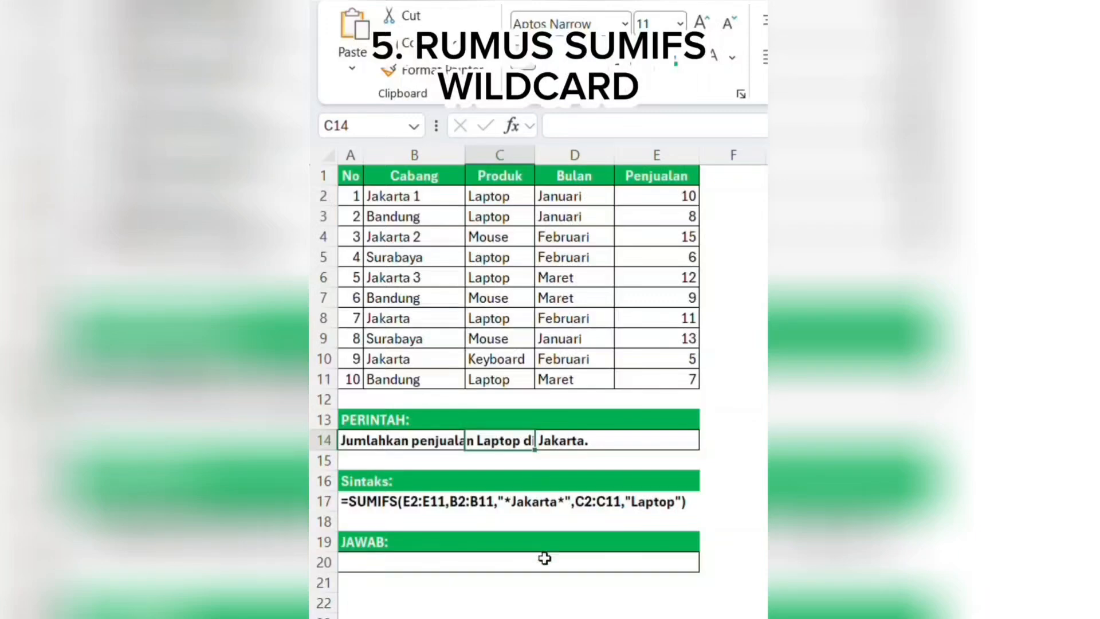
{"action": "left_click", "coordinate": [395, 565]}
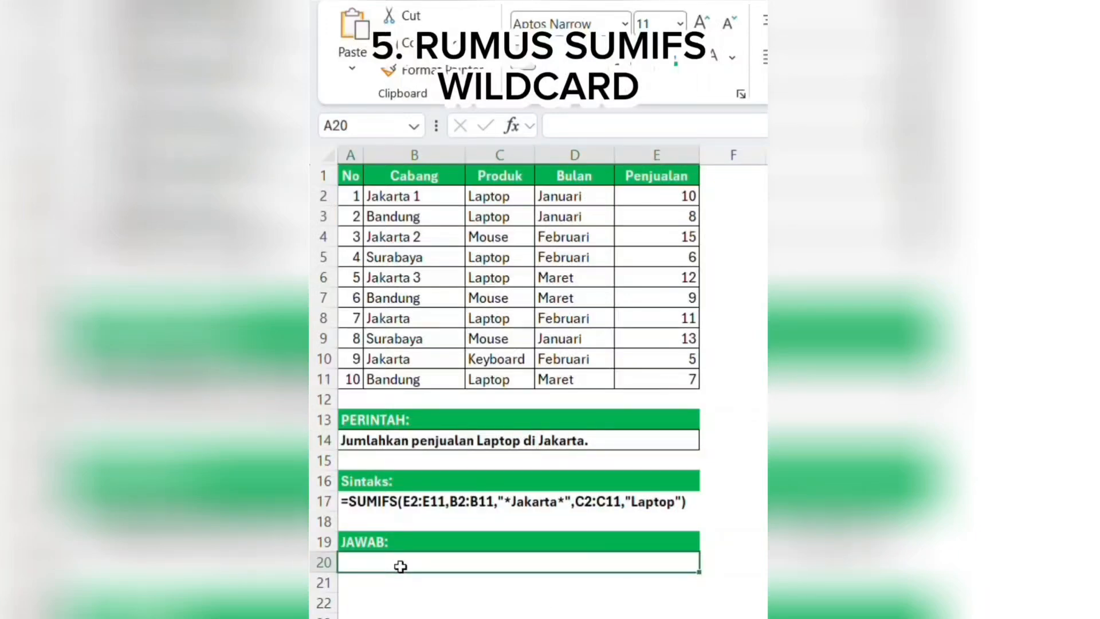
{"action": "type", "text": "=SUMIFS"}
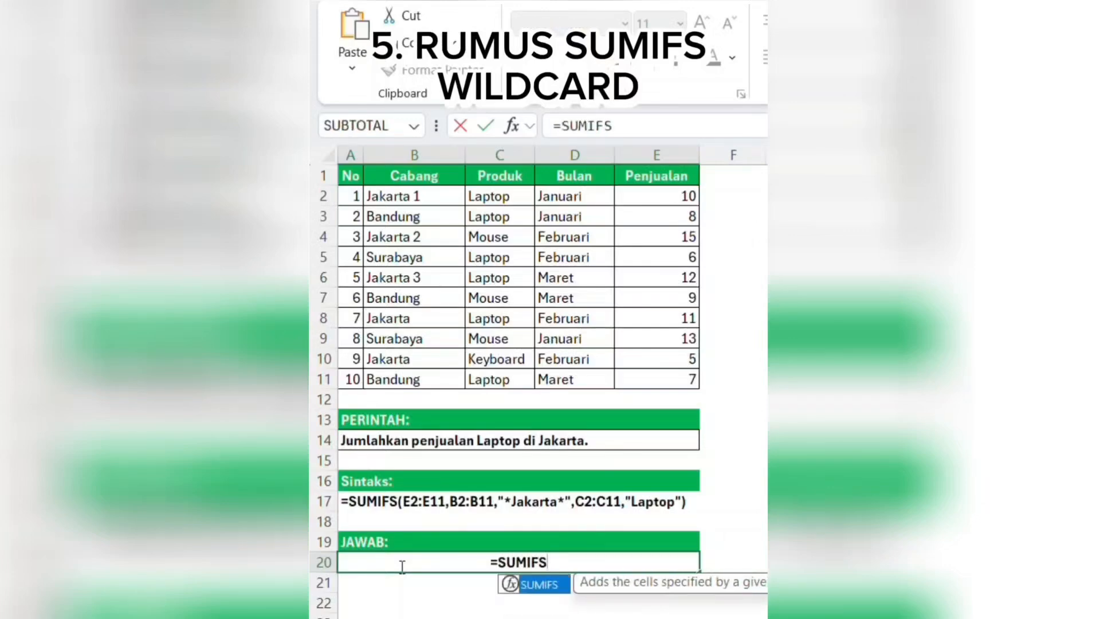
{"action": "type", "text": "("}
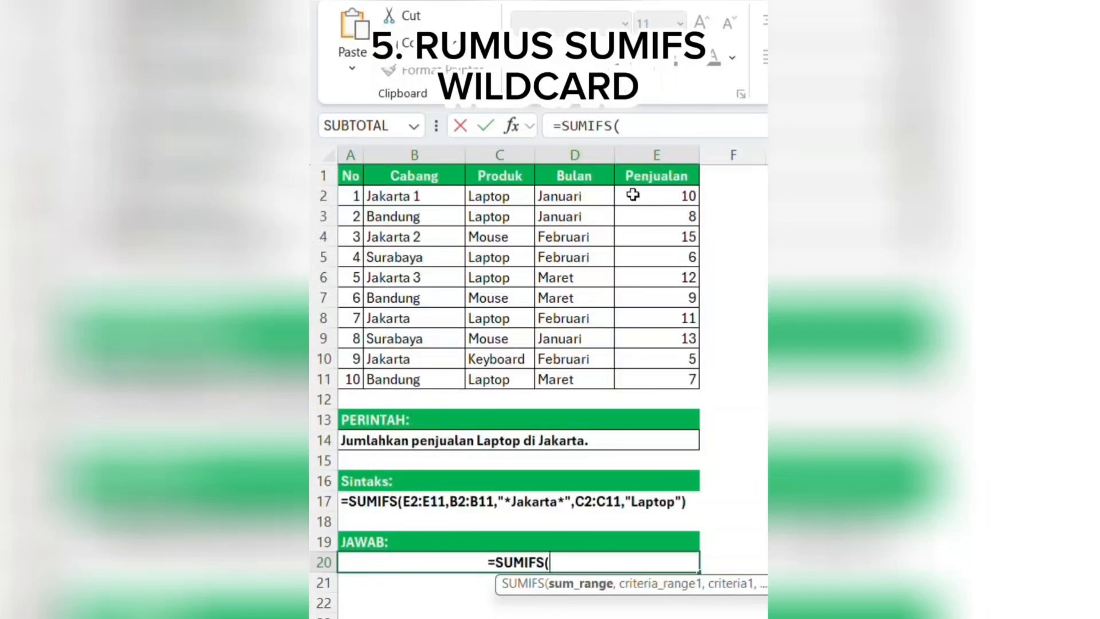
{"action": "left_click_drag", "start_coordinate": [635, 195], "coordinate": [657, 375]}
{"action": "type", "text": ","}
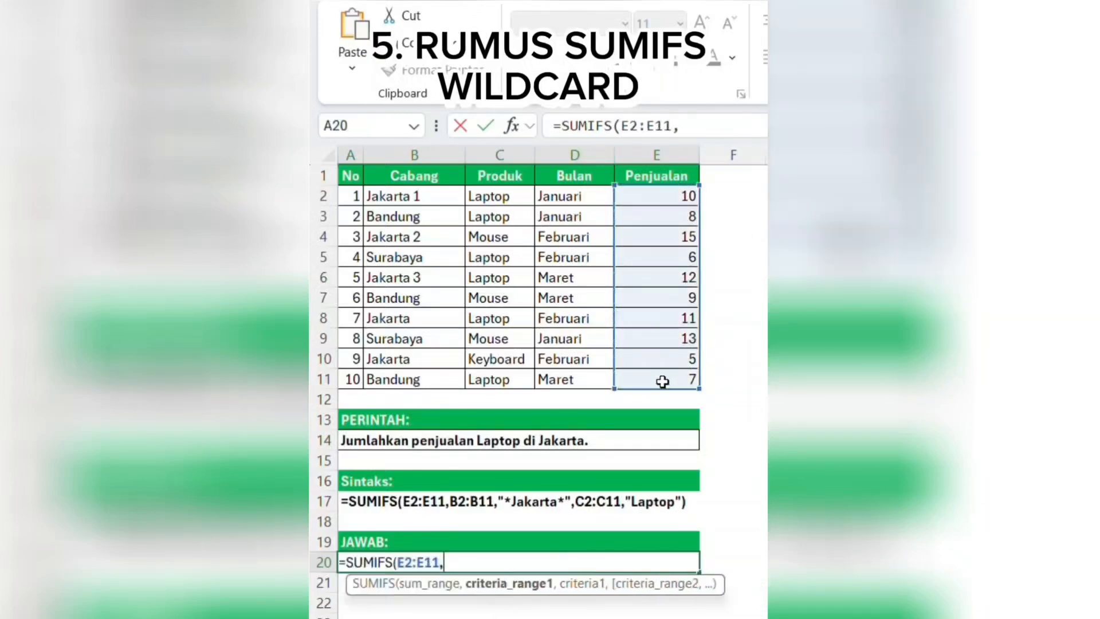
Add the first condition to the wildcard exercise's SUMIFS formula: Produk range C2:C11 matching "LAPTOP"
{"action": "left_click_drag", "start_coordinate": [491, 193], "coordinate": [497, 377]}
{"action": "type", "text": ",\""}
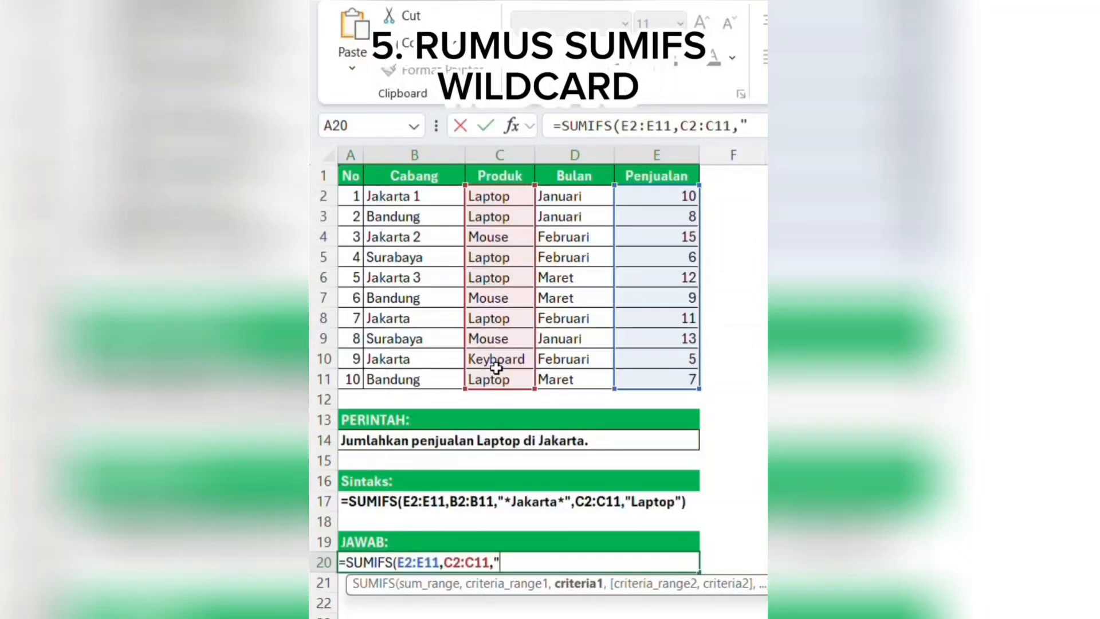
{"action": "type", "text": "LAPTOP"}
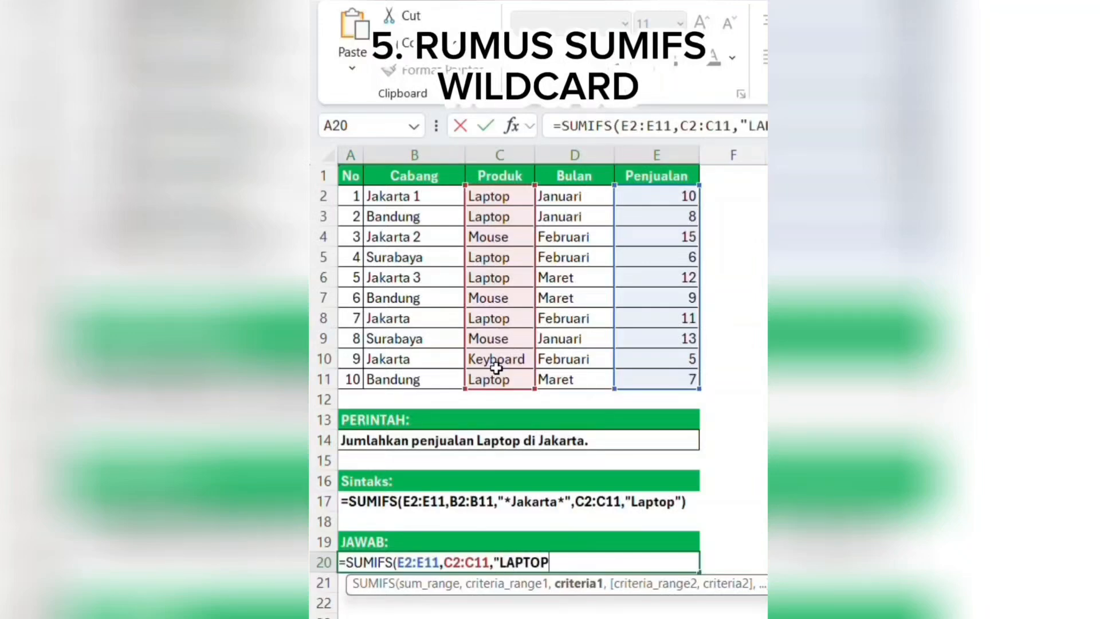
{"action": "type", "text": "\","}
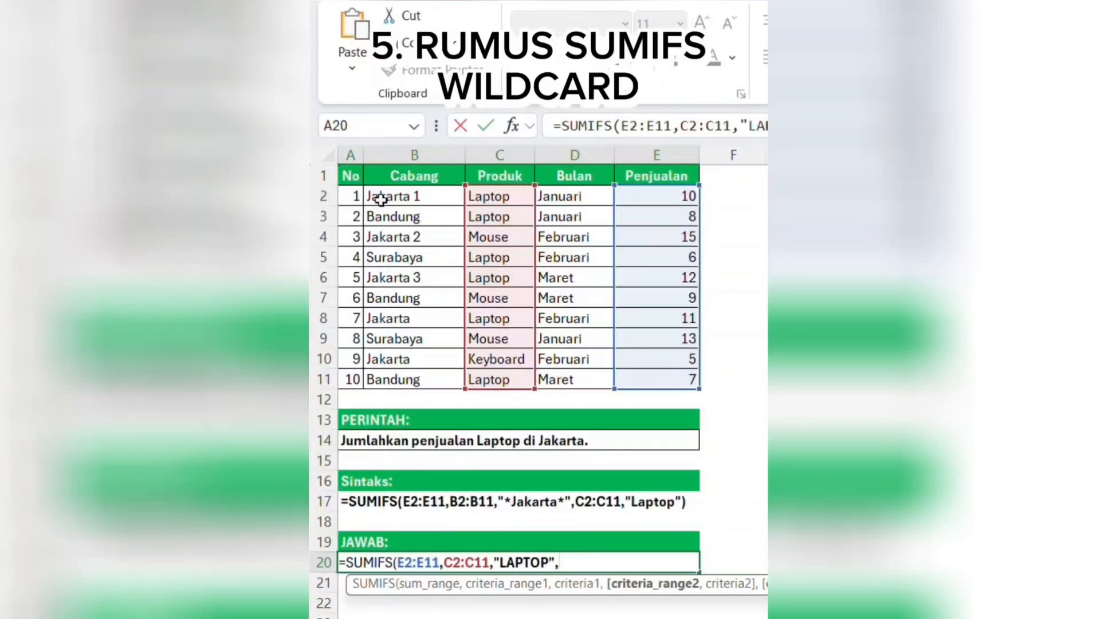
Add the second condition, Cabang range B2:B11 matching the wildcard "*JAKARTA*", and enter the formula
{"action": "left_click_drag", "start_coordinate": [378, 197], "coordinate": [392, 372]}
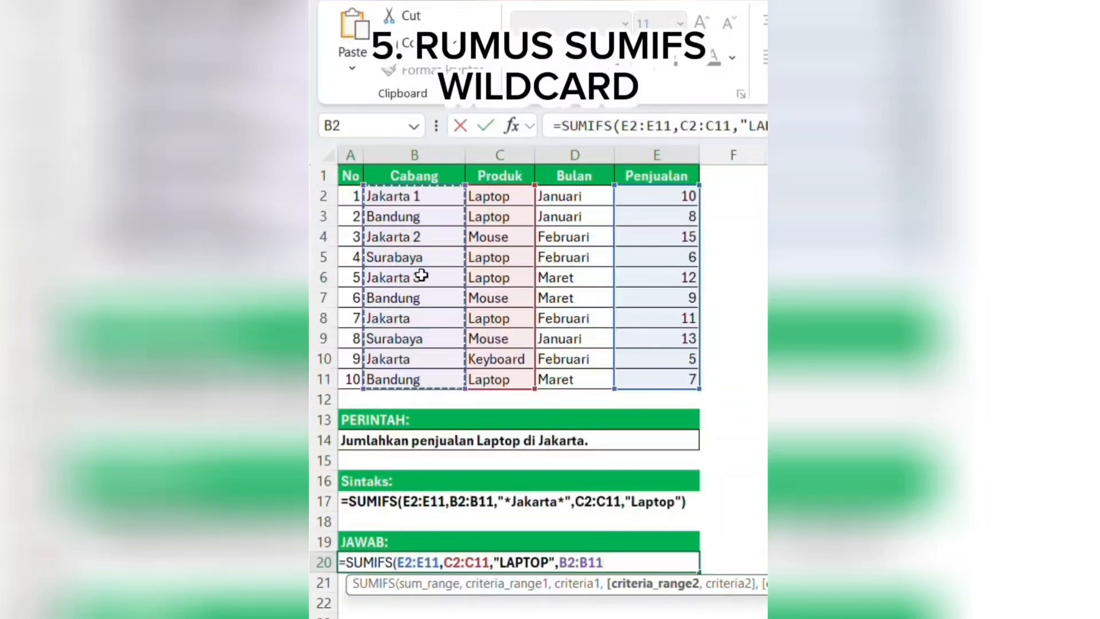
{"action": "type", "text": ",\"*JAKARTA*"}
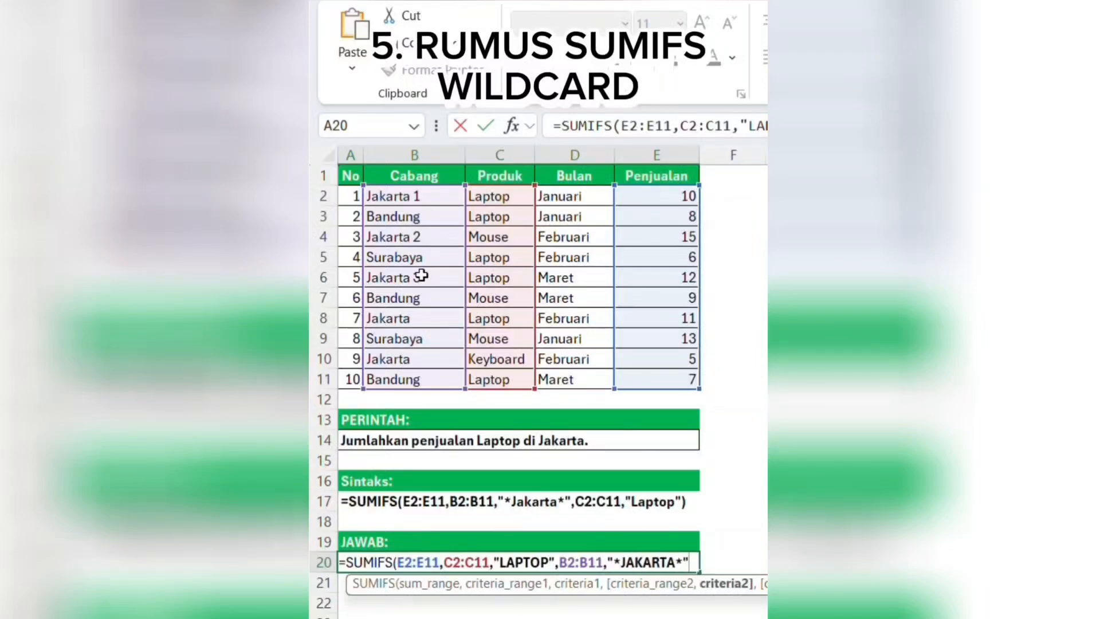
{"action": "key", "text": "Return"}
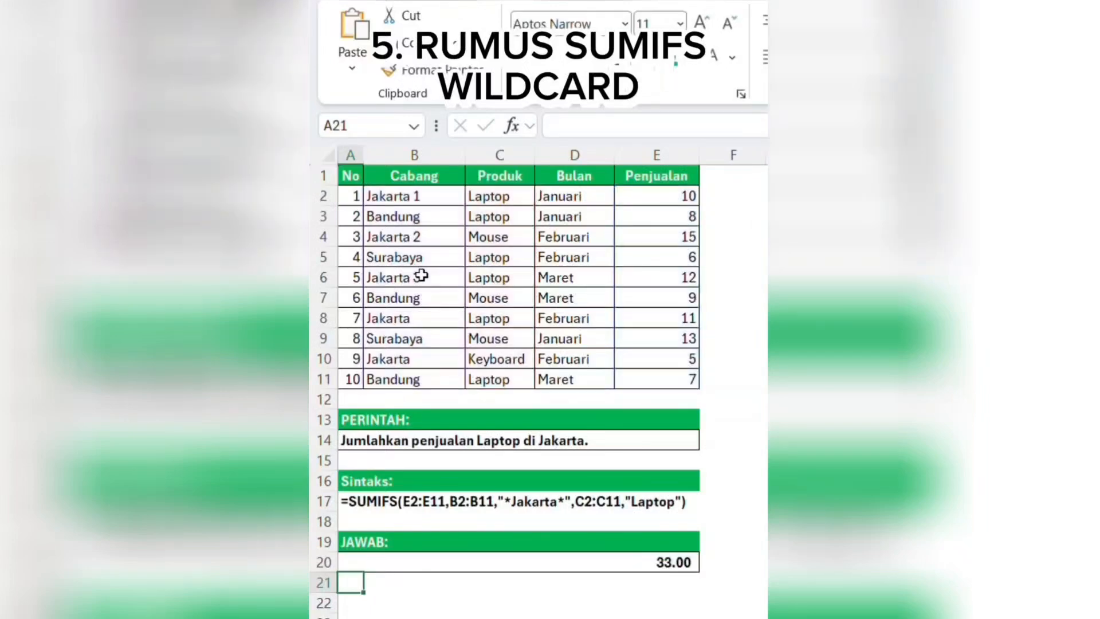
{"action": "left_click", "coordinate": [630, 555]}
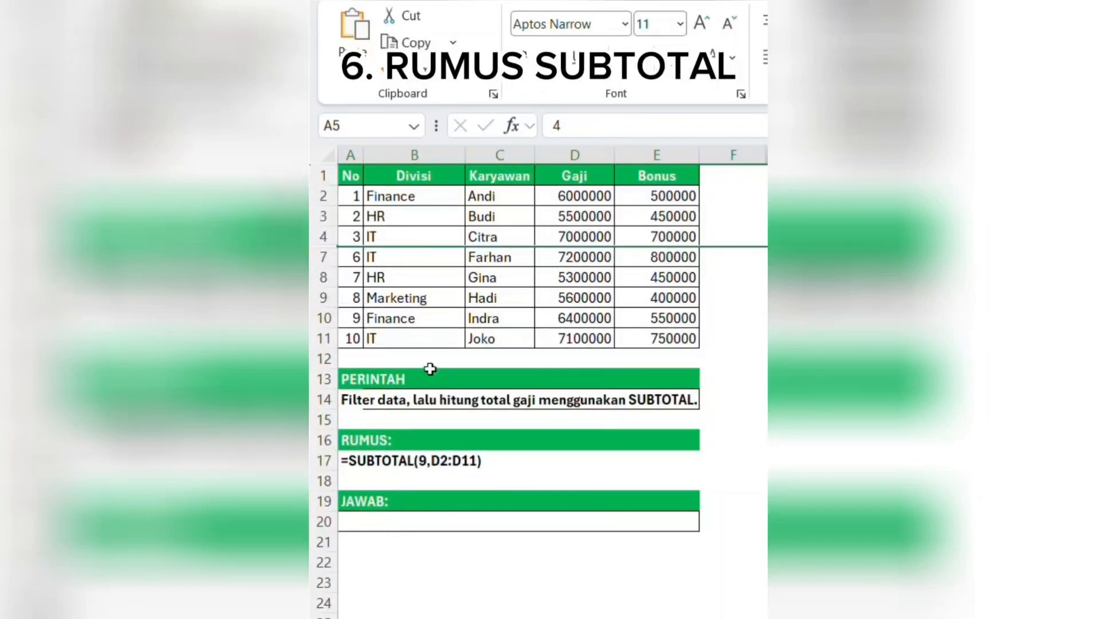
Enter a SUBTOTAL formula in cell A20 of the SUBTOTAL sheet with function number 9 over the Gaji values D2:D11
{"action": "left_click", "coordinate": [368, 401]}
{"action": "left_click", "coordinate": [355, 459]}
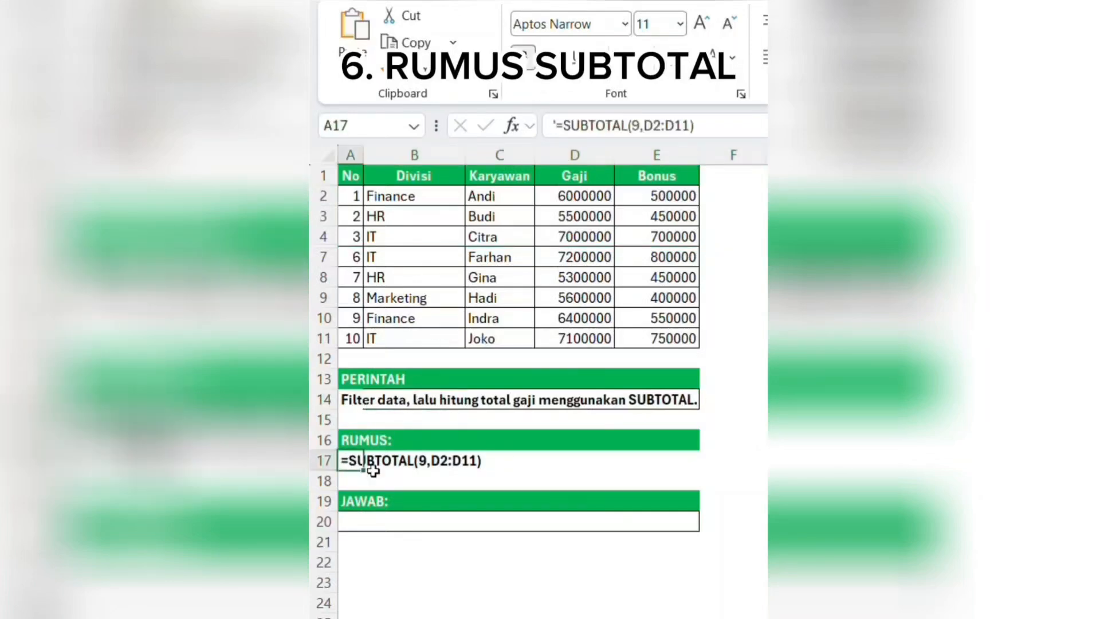
{"action": "left_click", "coordinate": [446, 521]}
{"action": "type", "text": "="}
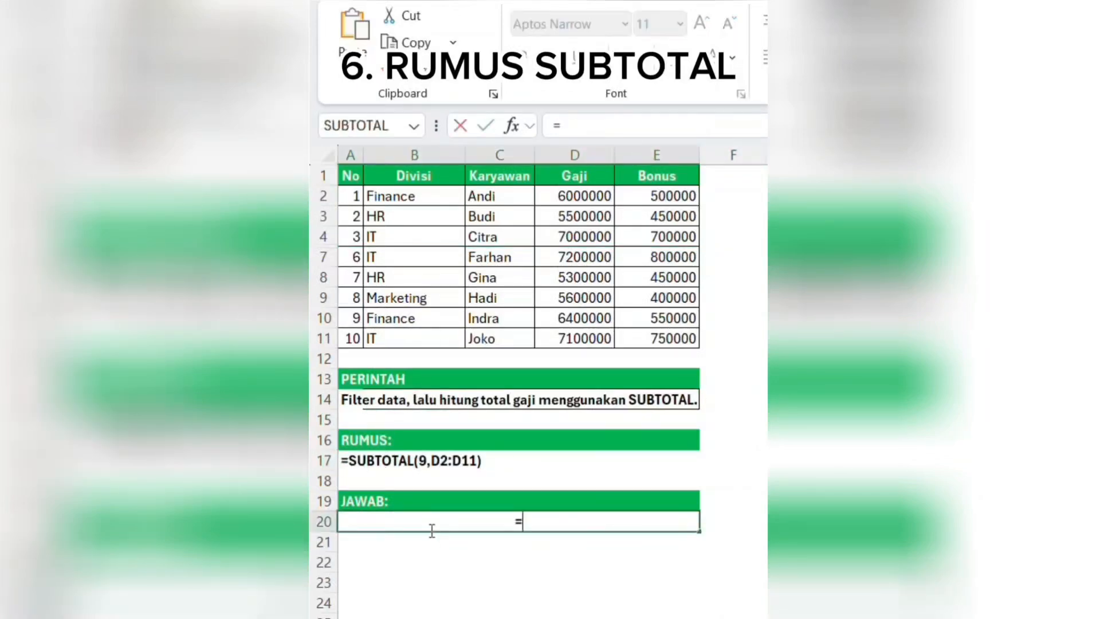
{"action": "type", "text": "SUBTOT"}
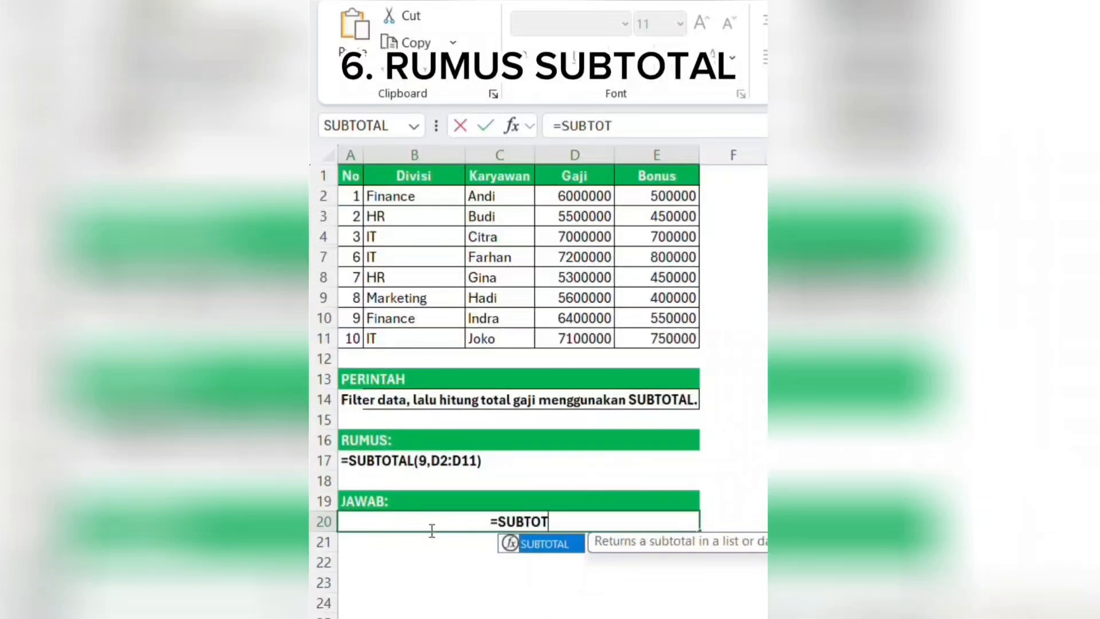
{"action": "type", "text": "AL("}
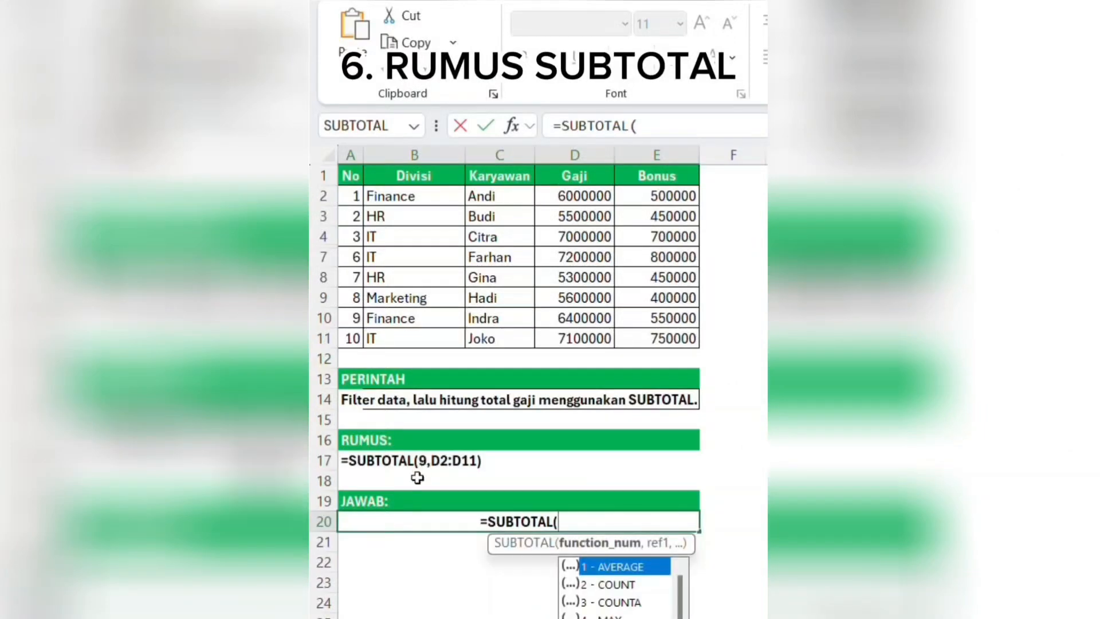
{"action": "type", "text": "9"}
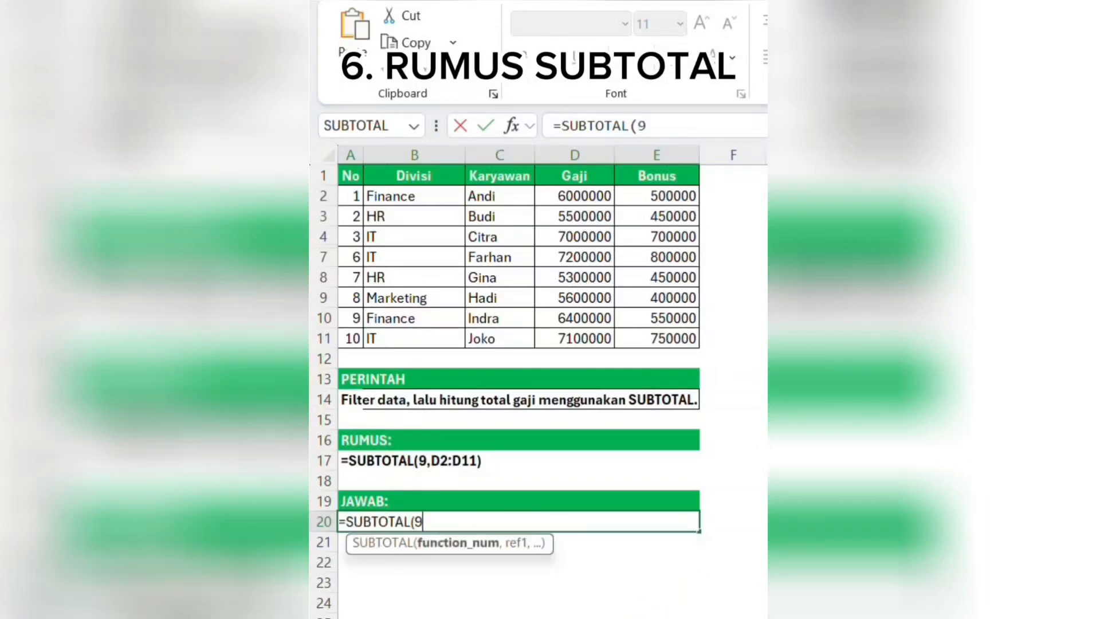
{"action": "type", "text": ","}
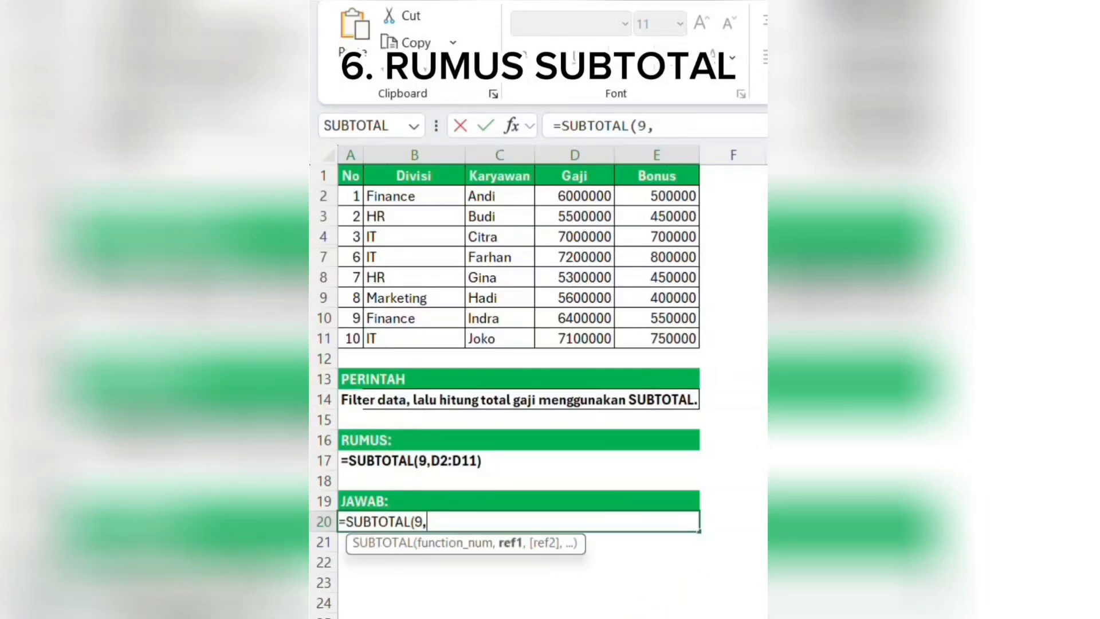
{"action": "left_click_drag", "start_coordinate": [564, 198], "coordinate": [585, 345]}
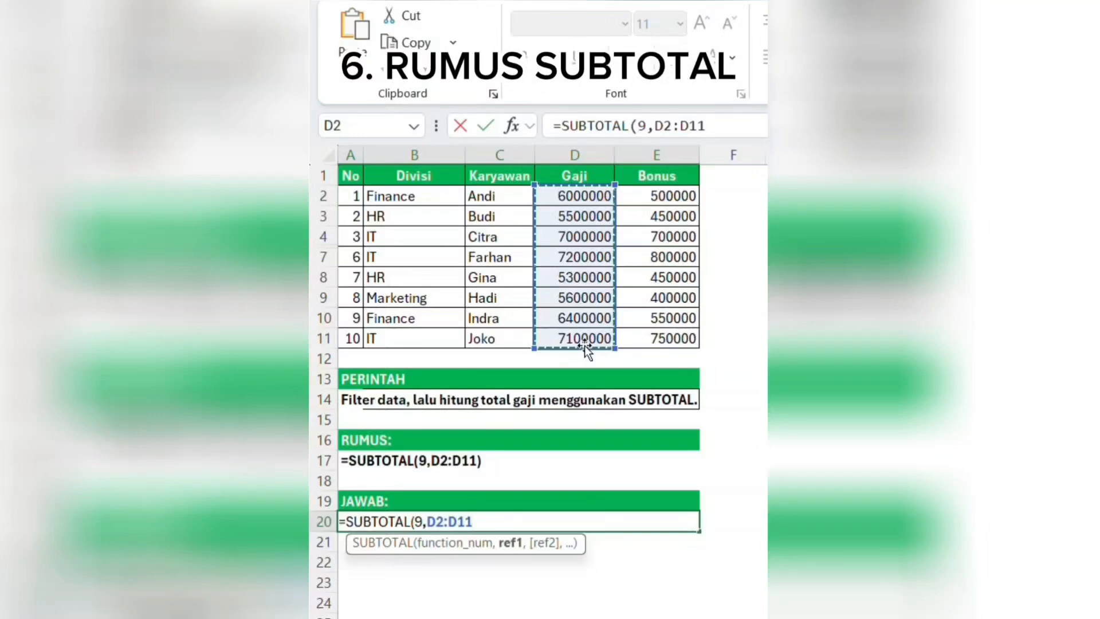
{"action": "key", "text": "Return"}
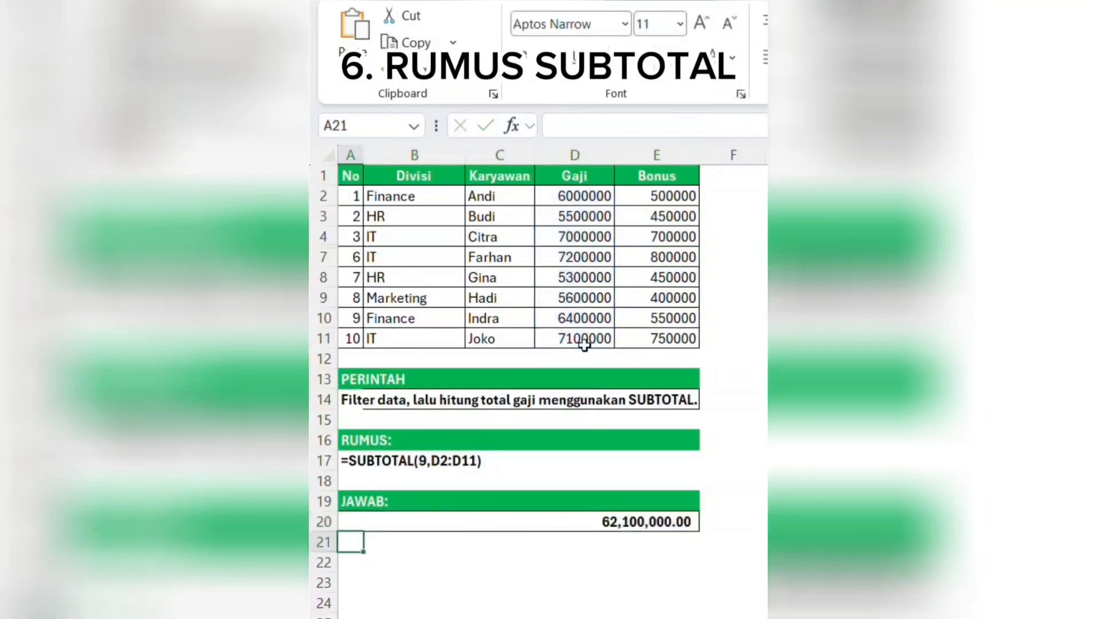
Unhide rows 5 and 6 of the Divisi and Gaji table
{"action": "left_click", "coordinate": [630, 513]}
{"action": "left_click_drag", "start_coordinate": [315, 238], "coordinate": [312, 254]}
{"action": "right_click", "coordinate": [312, 255]}
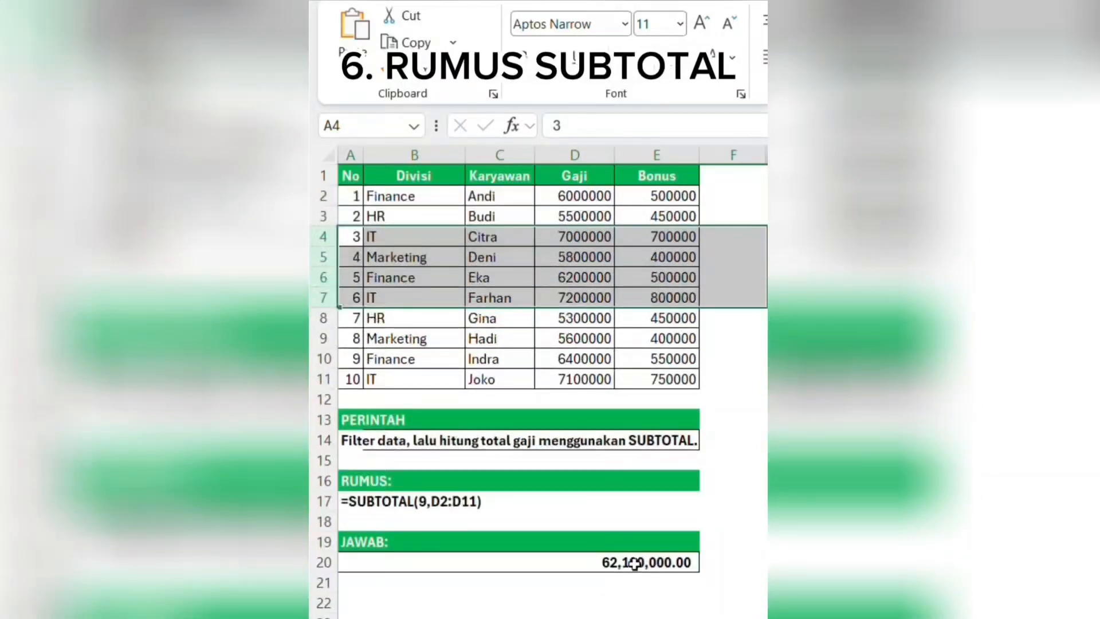
Check the SUBTOTAL formula and its referenced range in cell A20, and recommit it
{"action": "left_click", "coordinate": [630, 563]}
{"action": "left_click", "coordinate": [716, 126]}
{"action": "type", "text": "`"}
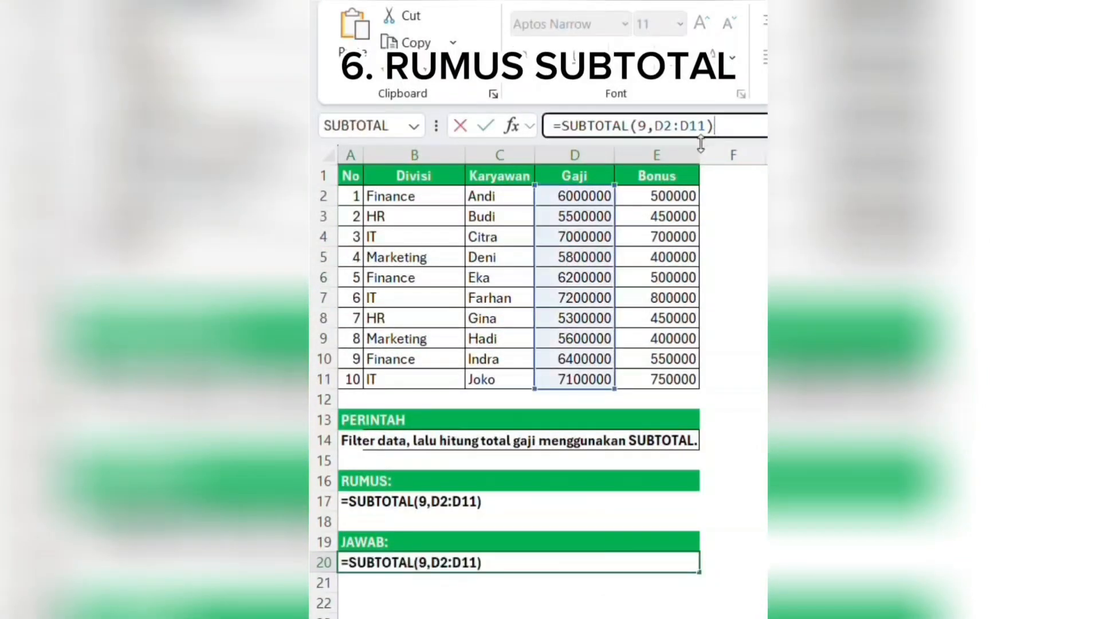
{"action": "key", "text": "BackSpace"}
{"action": "key", "text": "ctrl+Return"}
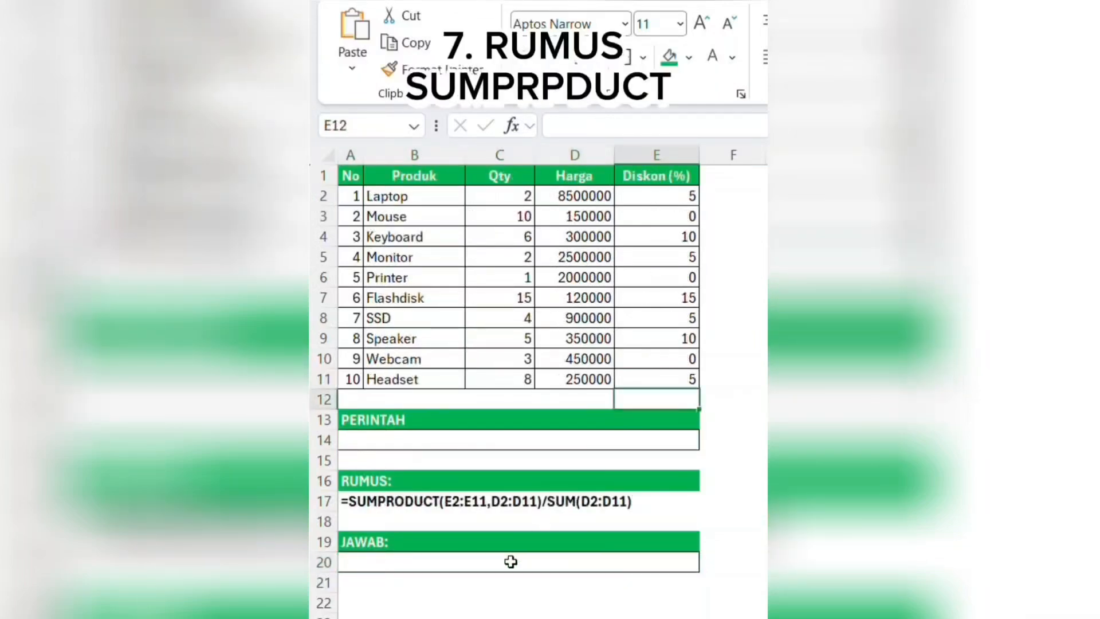
Start a SUMPRODUCT formula in cell A20 of the SUMPRODUCT sheet with Diskon values E2:E11 and Harga values D2:D11 as arrays
{"action": "left_click", "coordinate": [510, 562]}
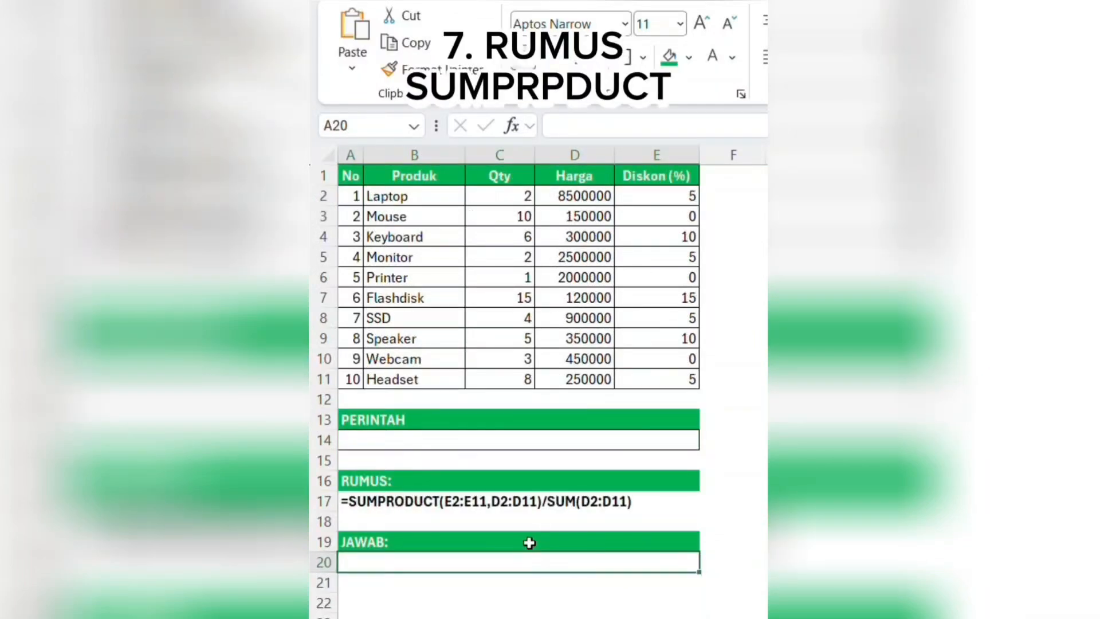
{"action": "type", "text": "=SU"}
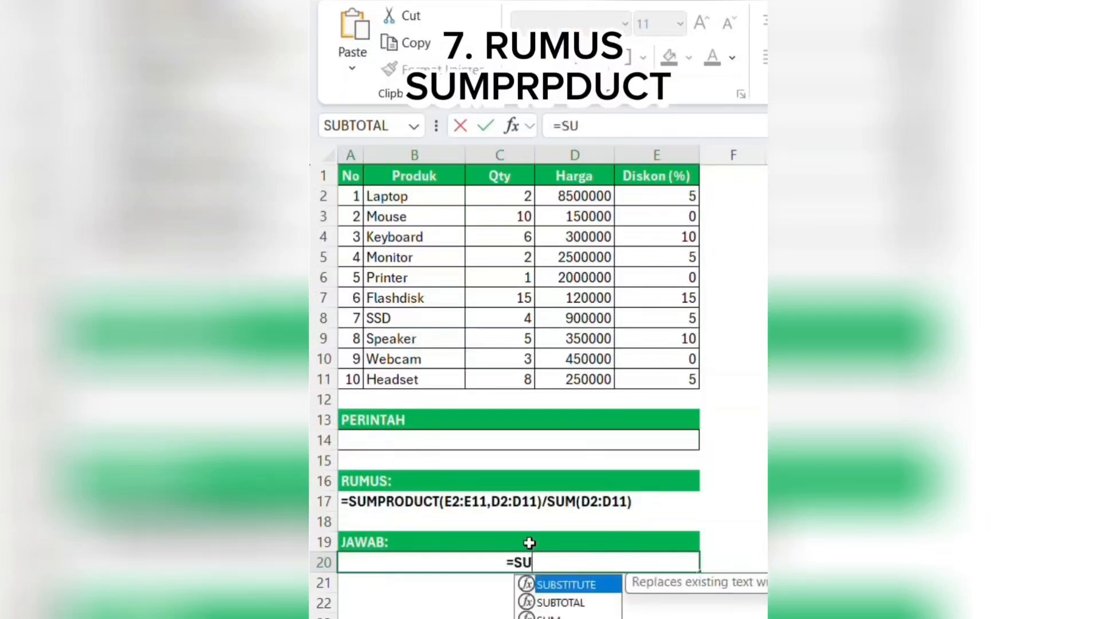
{"action": "type", "text": "MPRODUCT("}
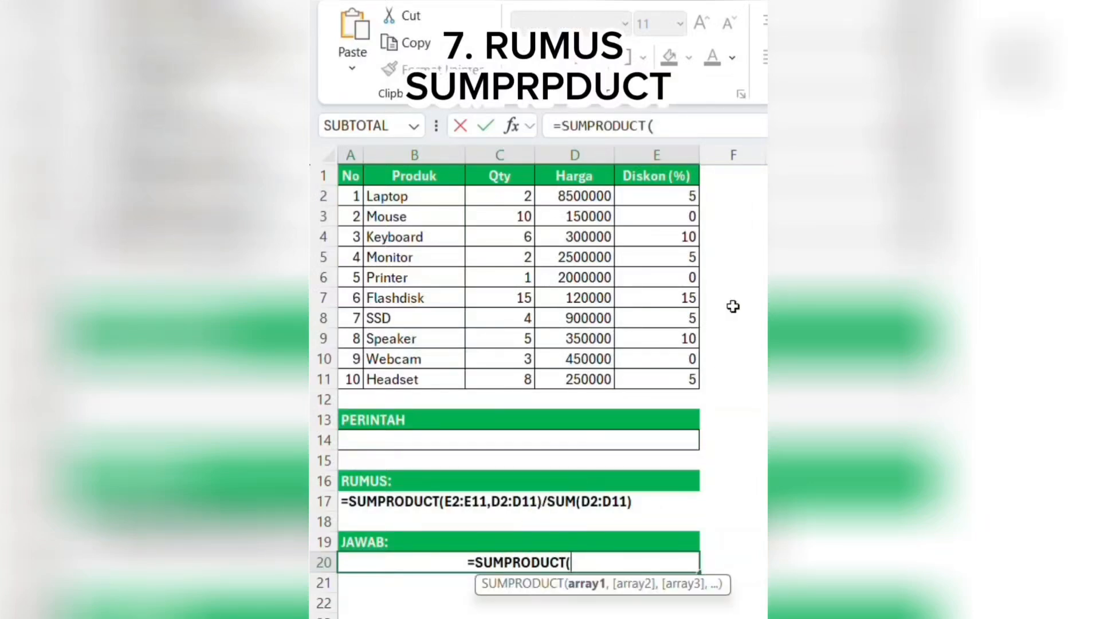
{"action": "left_click_drag", "start_coordinate": [670, 195], "coordinate": [687, 380]}
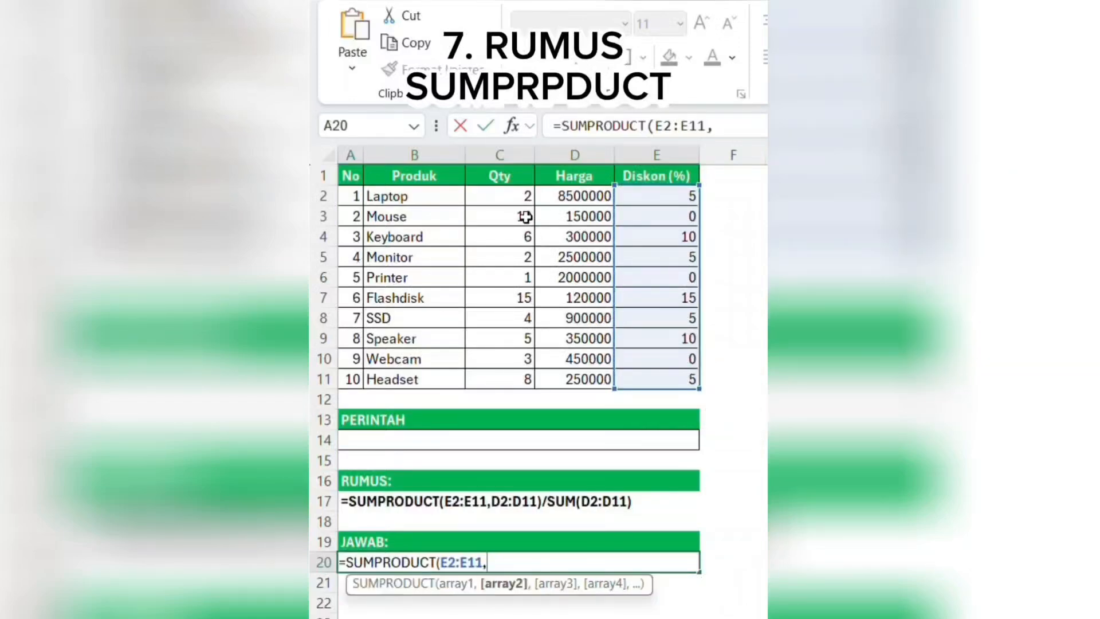
{"action": "left_click_drag", "start_coordinate": [566, 196], "coordinate": [566, 378]}
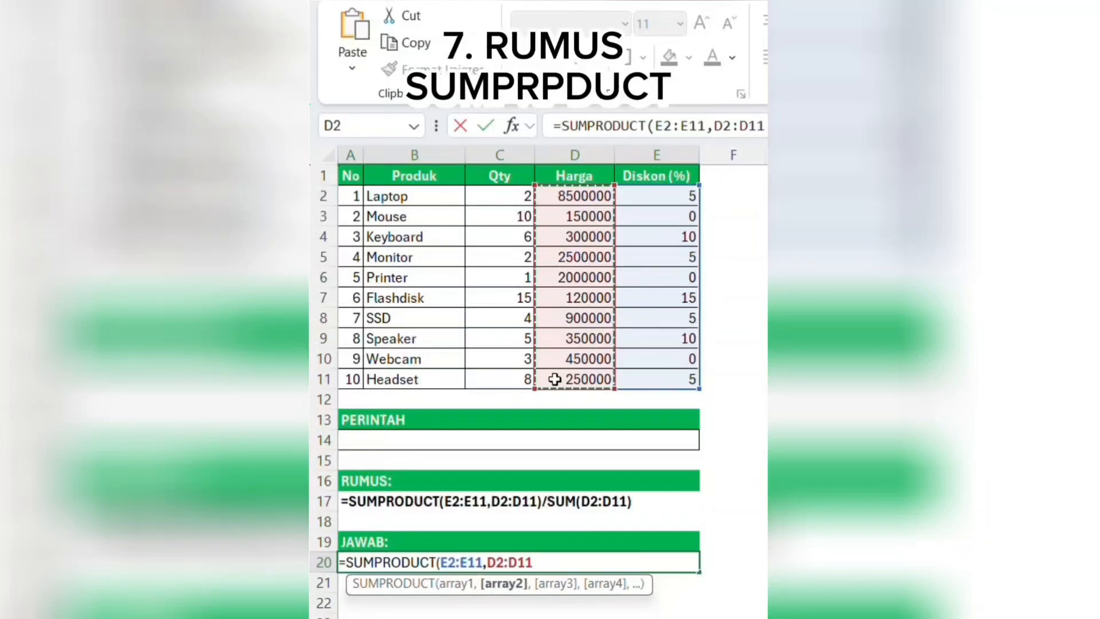
Divide the SUMPRODUCT by the SUM of the Harga values D2:D11 and enter the formula
{"action": "type", "text": ")/SUM("}
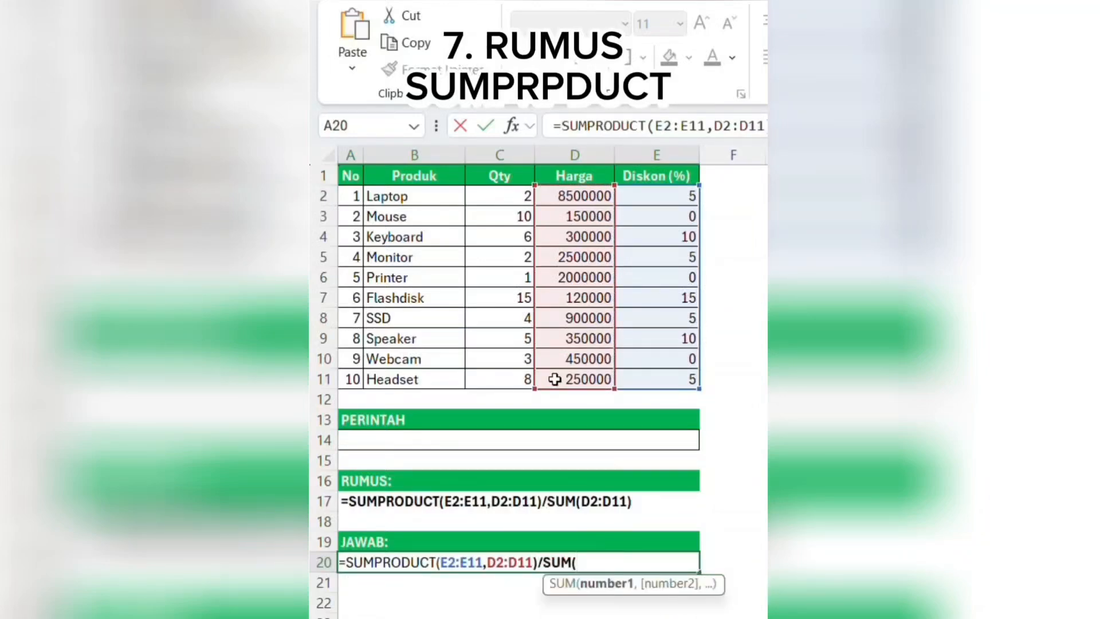
{"action": "left_click_drag", "start_coordinate": [569, 193], "coordinate": [581, 369]}
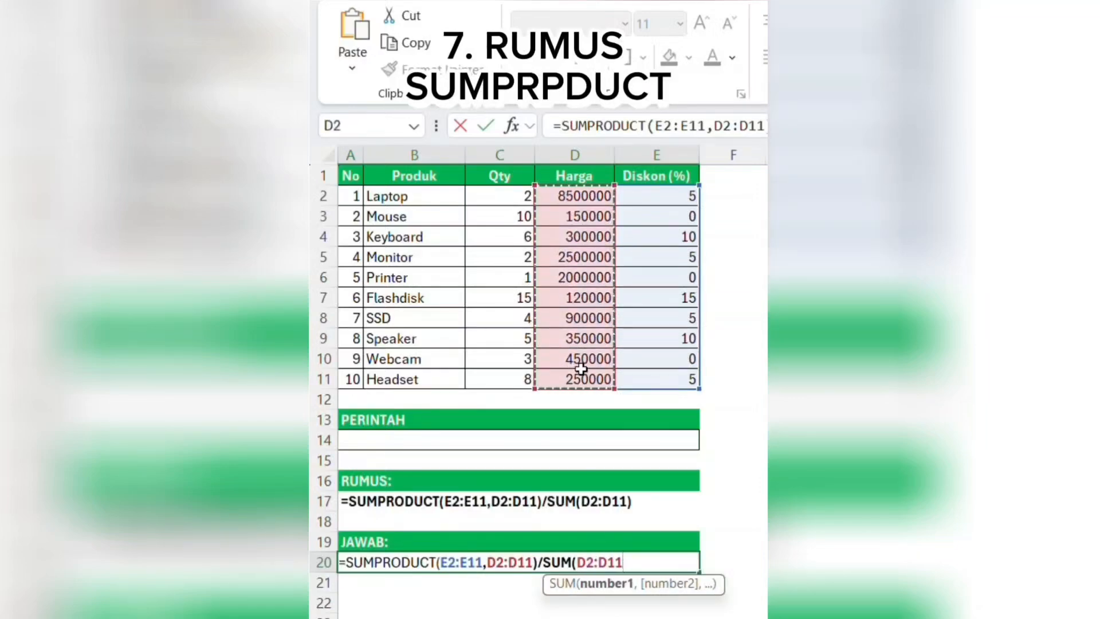
{"action": "key", "text": "Return"}
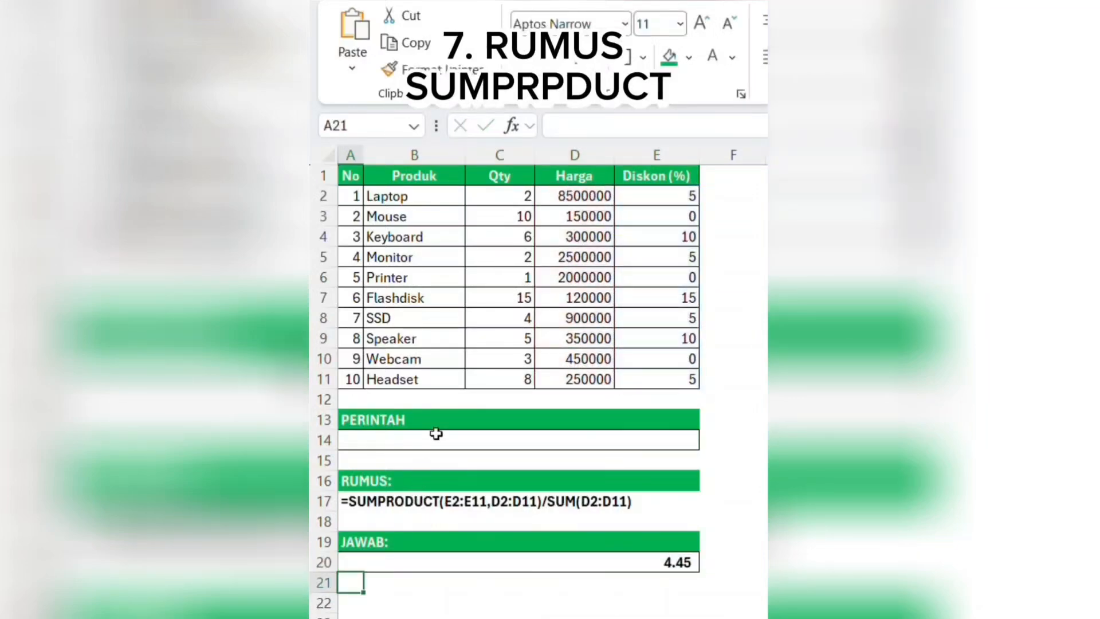
Enter the instruction "HITUNG DISKONS BERDASARKAN BOBOT HARGA" in cell A14 under PERINTAH
{"action": "left_click", "coordinate": [436, 432]}
{"action": "key", "text": "Left"}
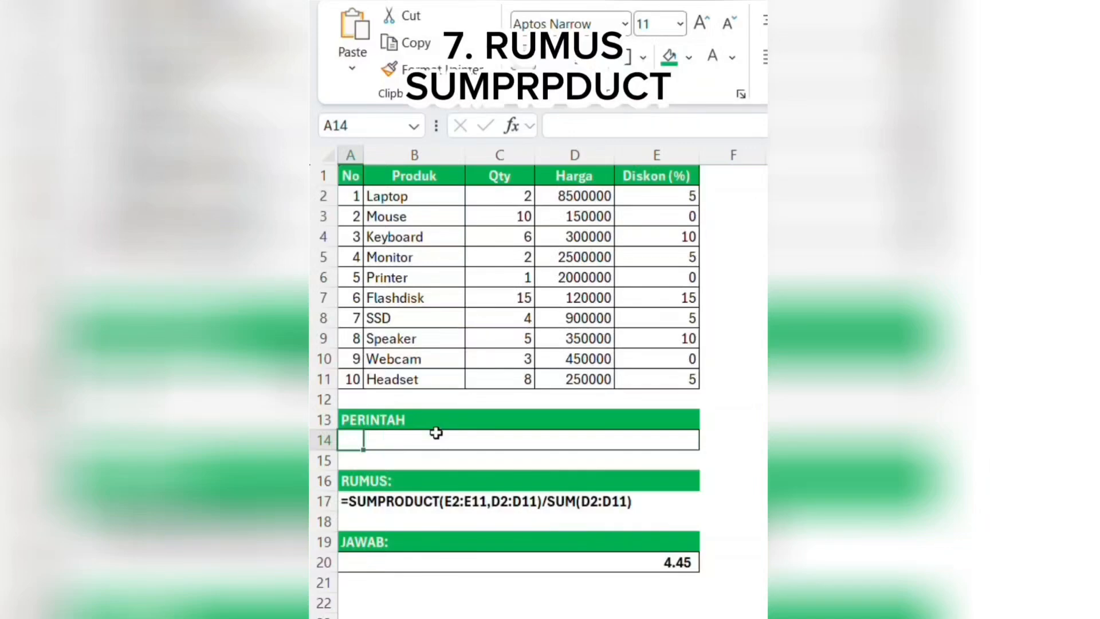
{"action": "type", "text": "HITUNG"}
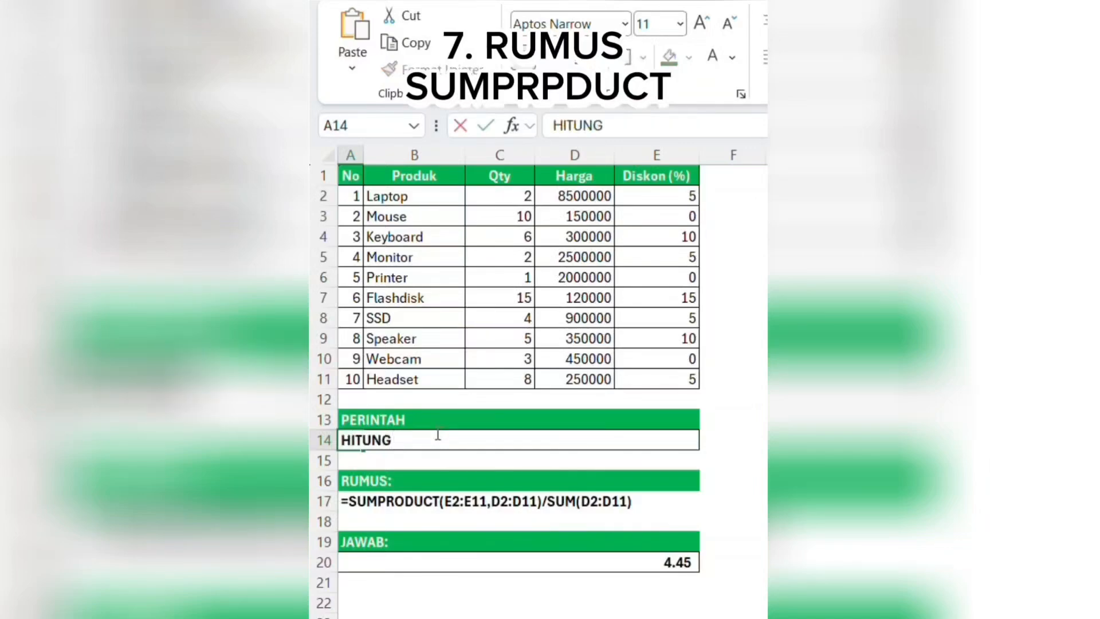
{"action": "type", "text": " DISKONS BE"}
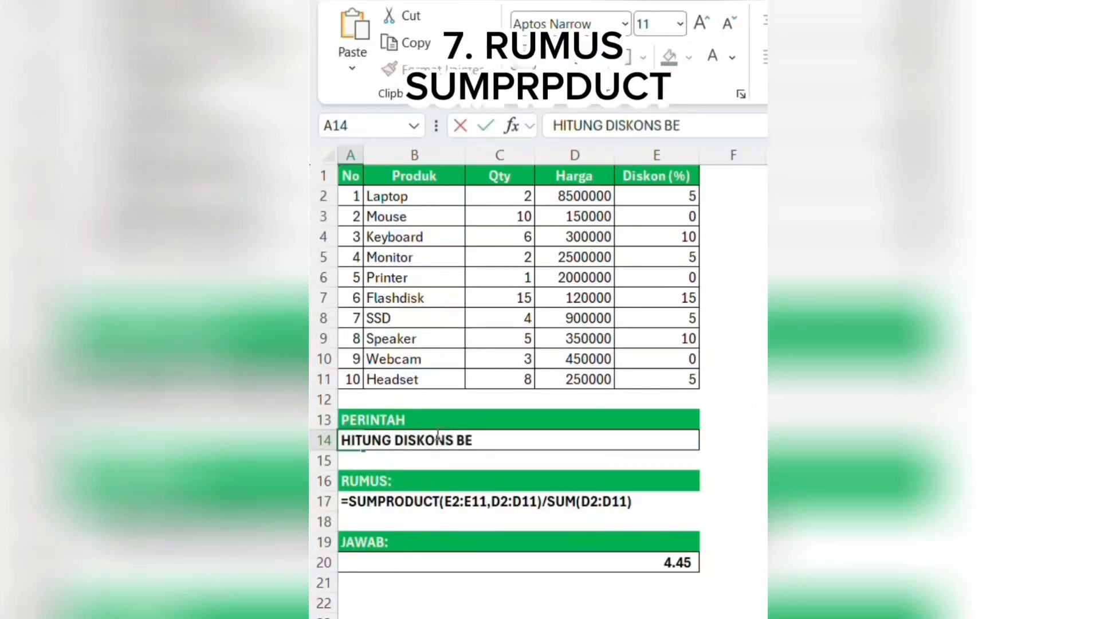
{"action": "type", "text": "RDASARKAN BO"}
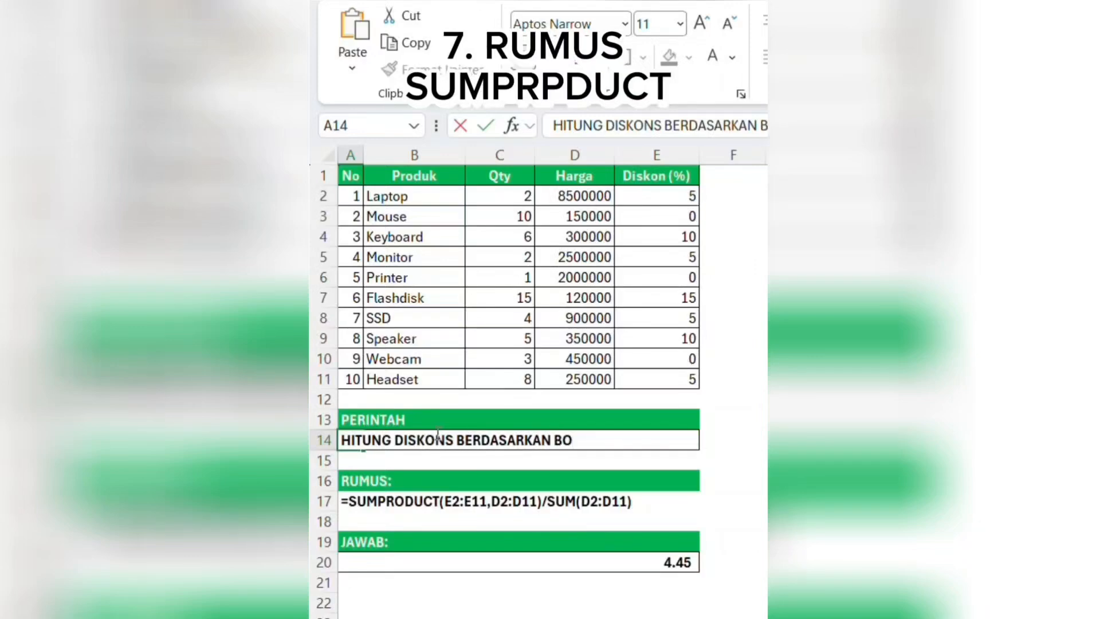
{"action": "type", "text": "BOT HARGA"}
{"action": "key", "text": "Return"}
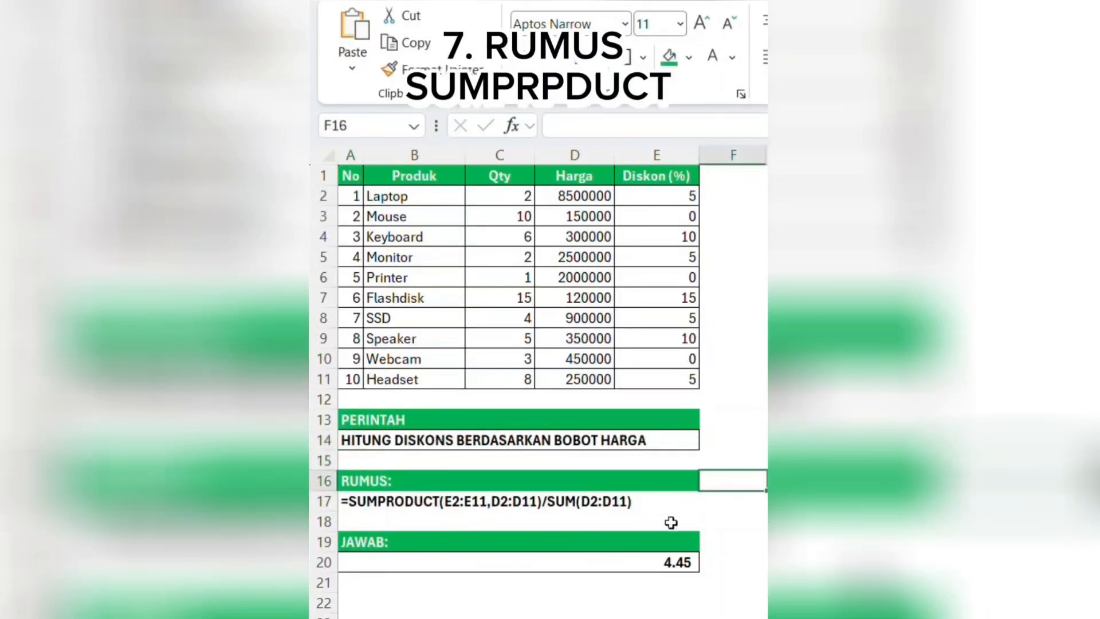
{"action": "left_click", "coordinate": [664, 564]}
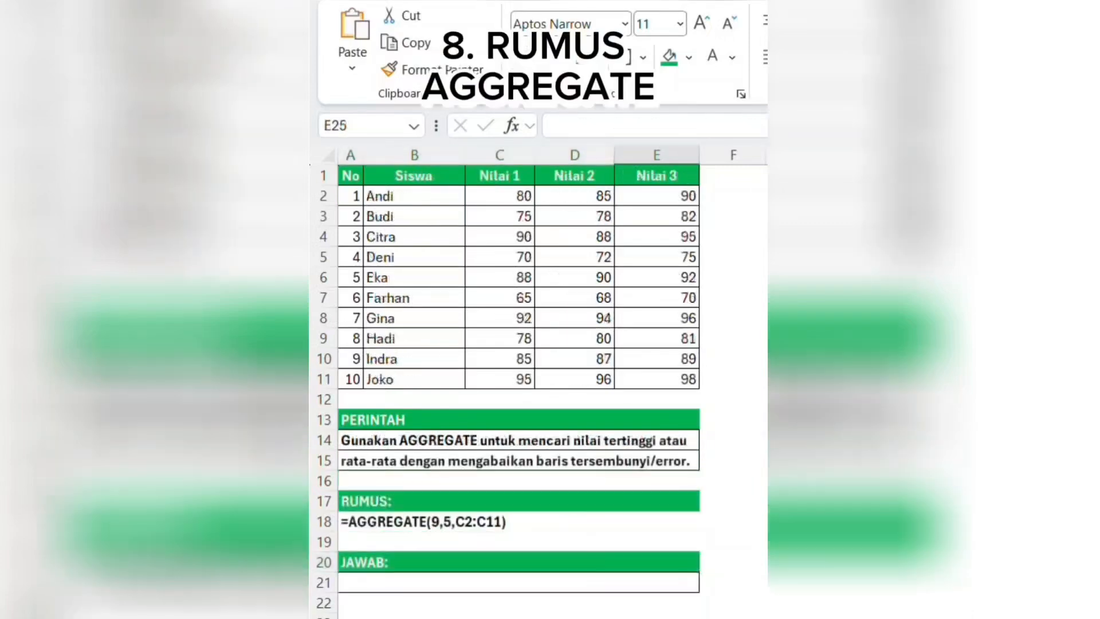
Enter an AGGREGATE formula in answer cell A21 of the AGGREGATE sheet with function 9, option 5 and the Nilai 1 range C2:C11
{"action": "left_click", "coordinate": [413, 583]}
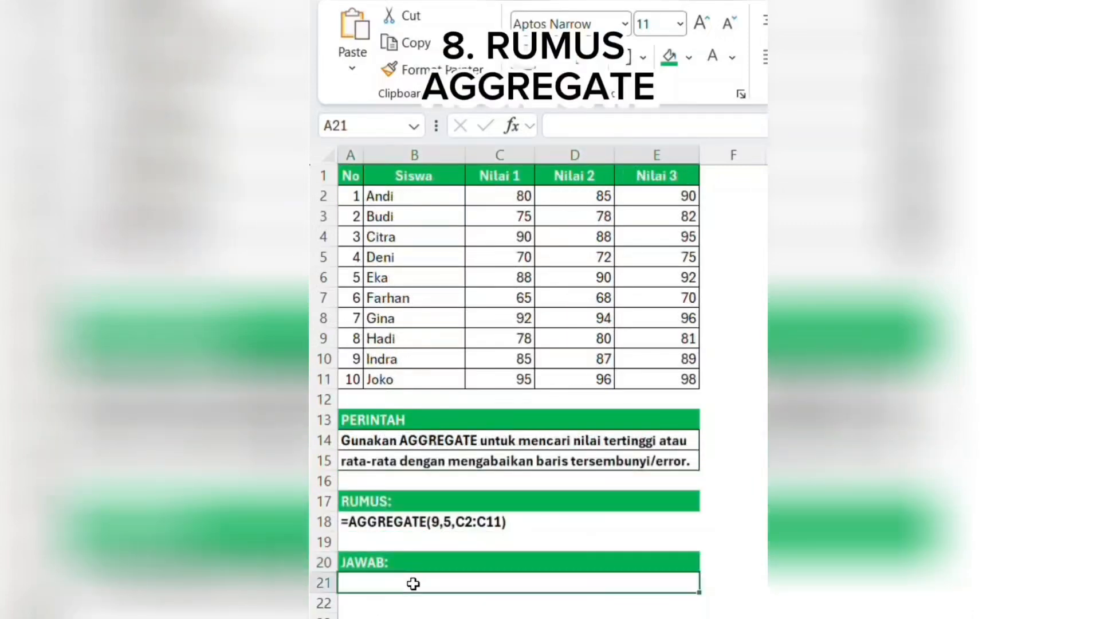
{"action": "type", "text": "=A"}
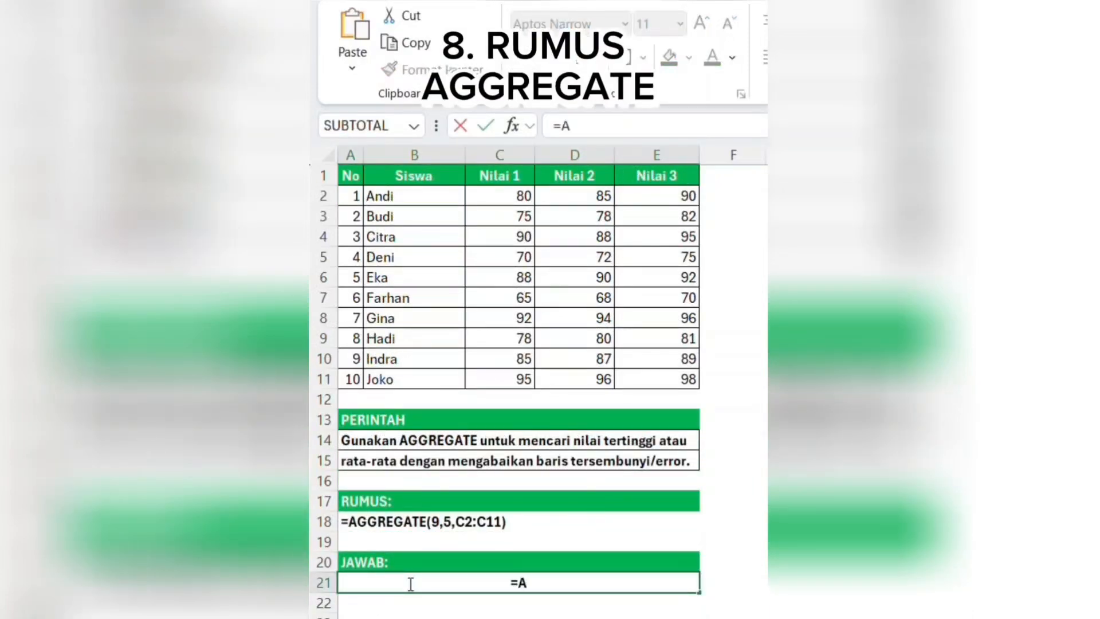
{"action": "type", "text": "GGREGAT"}
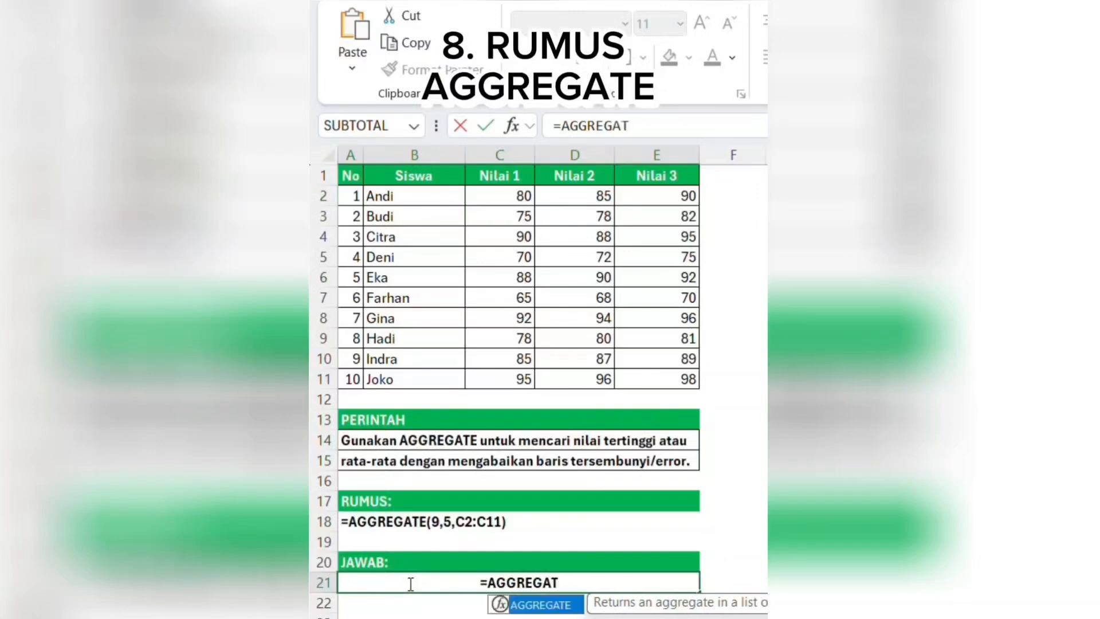
{"action": "type", "text": "E("}
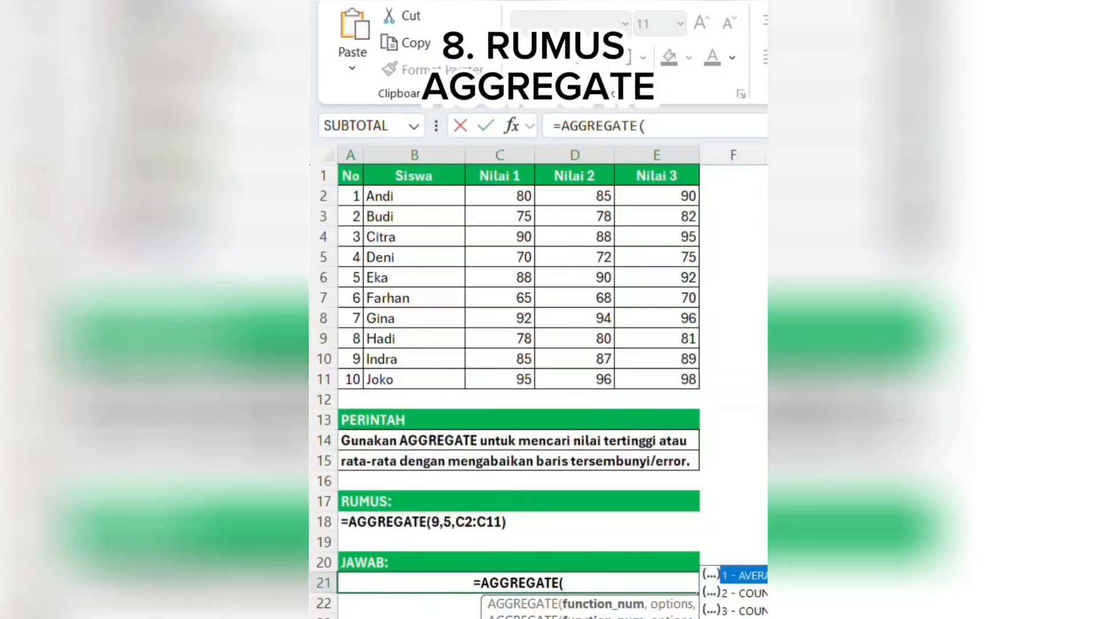
{"action": "type", "text": "9"}
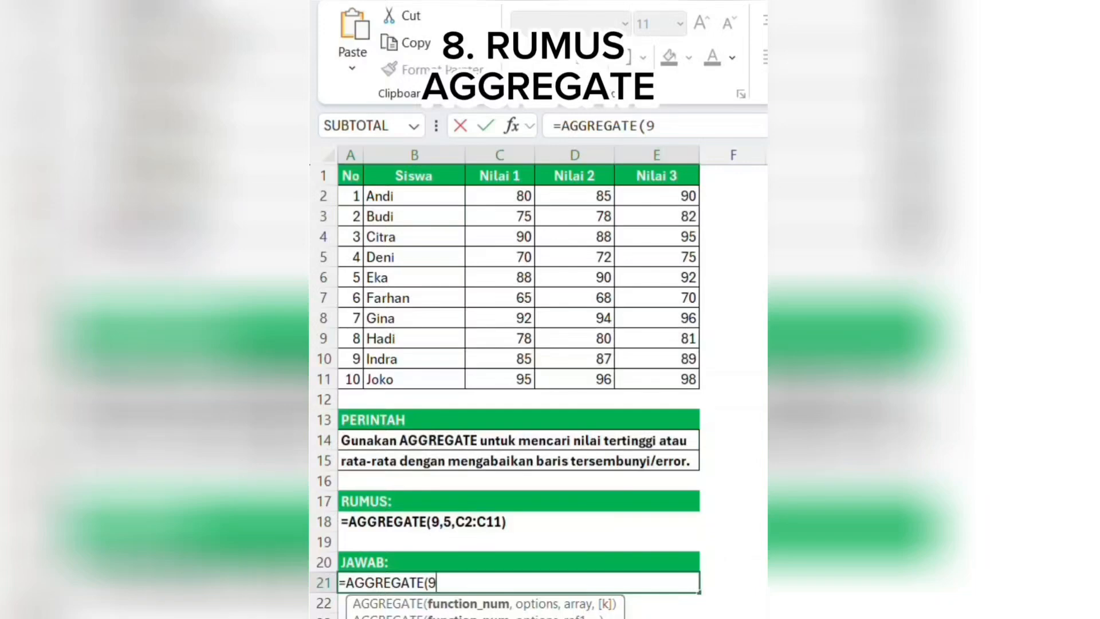
{"action": "type", "text": ","}
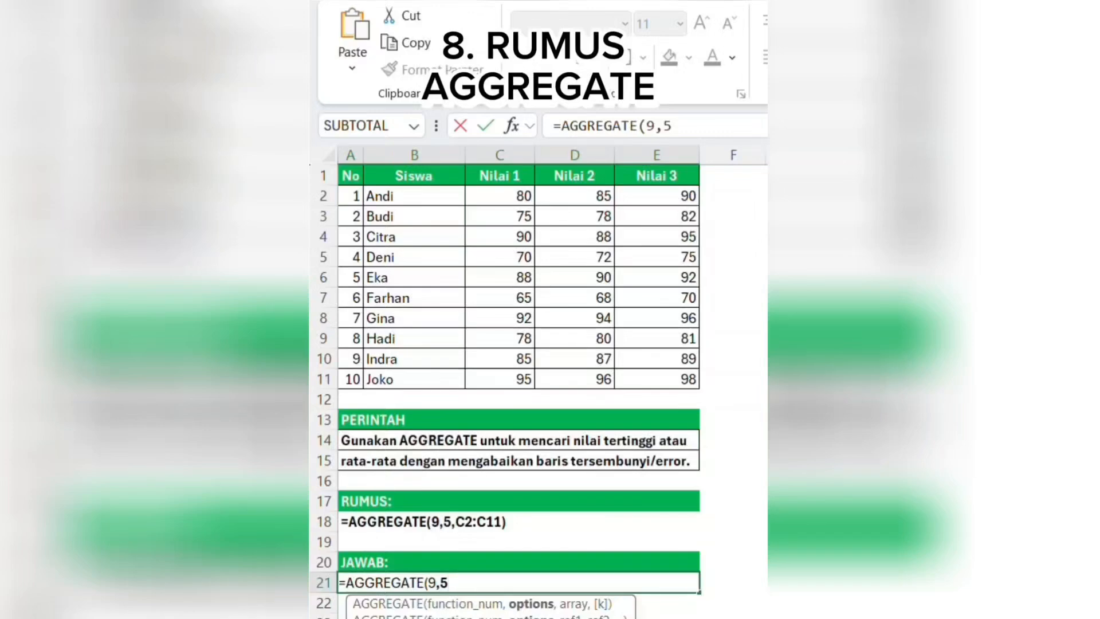
{"action": "type", "text": "5,"}
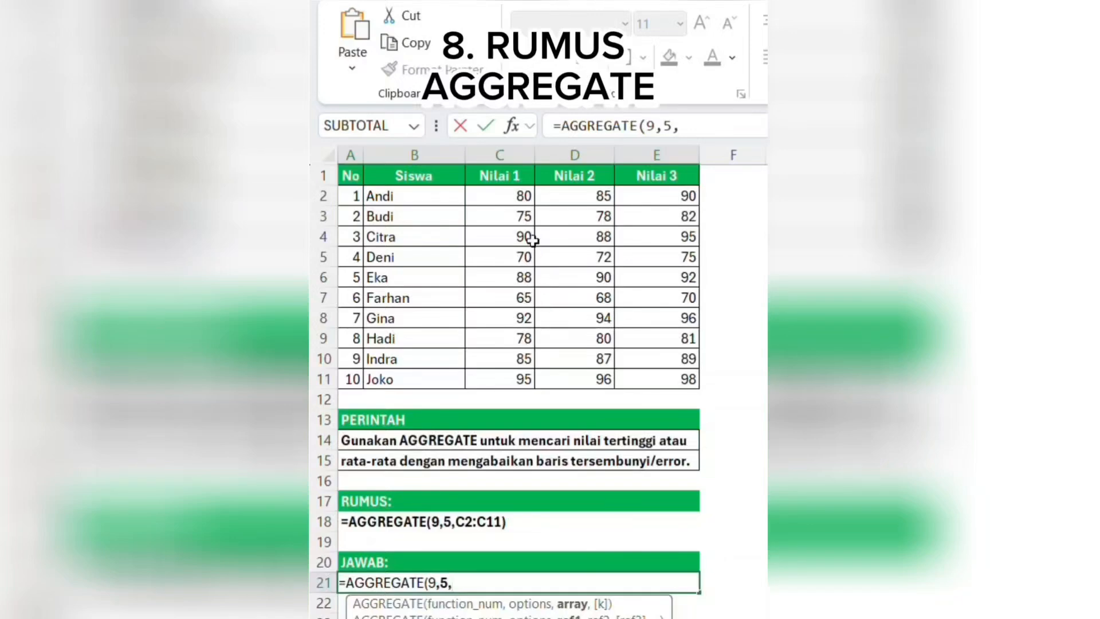
{"action": "left_click_drag", "start_coordinate": [524, 197], "coordinate": [509, 375]}
{"action": "key", "text": "Return"}
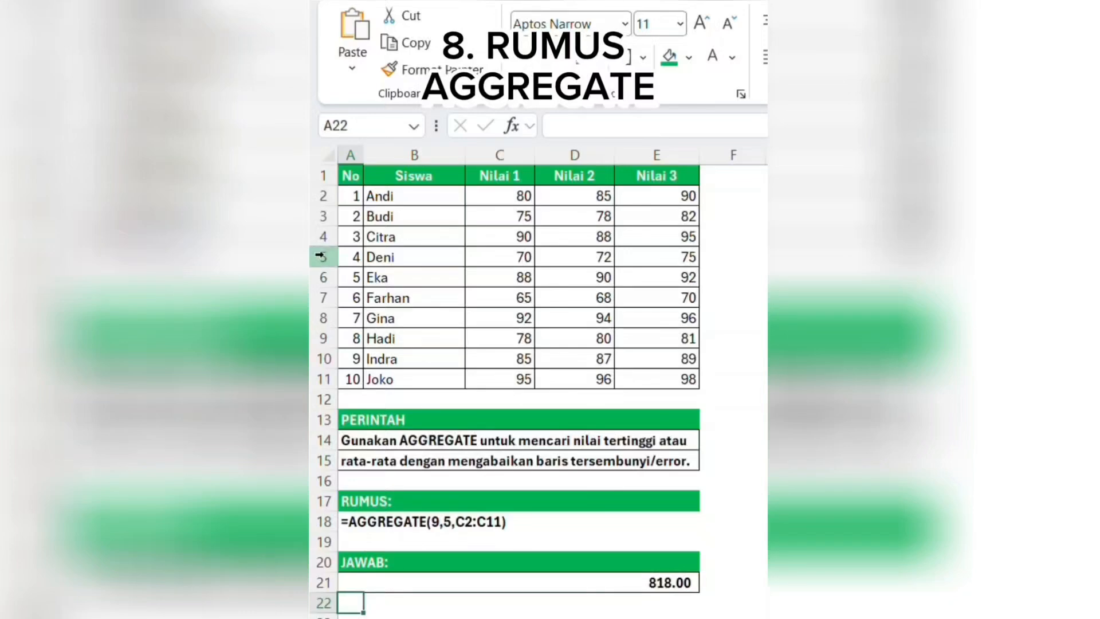
Hide rows 5 and 6 of the Siswa score table to test the AGGREGATE formula
{"action": "left_click_drag", "start_coordinate": [319, 255], "coordinate": [320, 278]}
{"action": "right_click", "coordinate": [322, 278]}
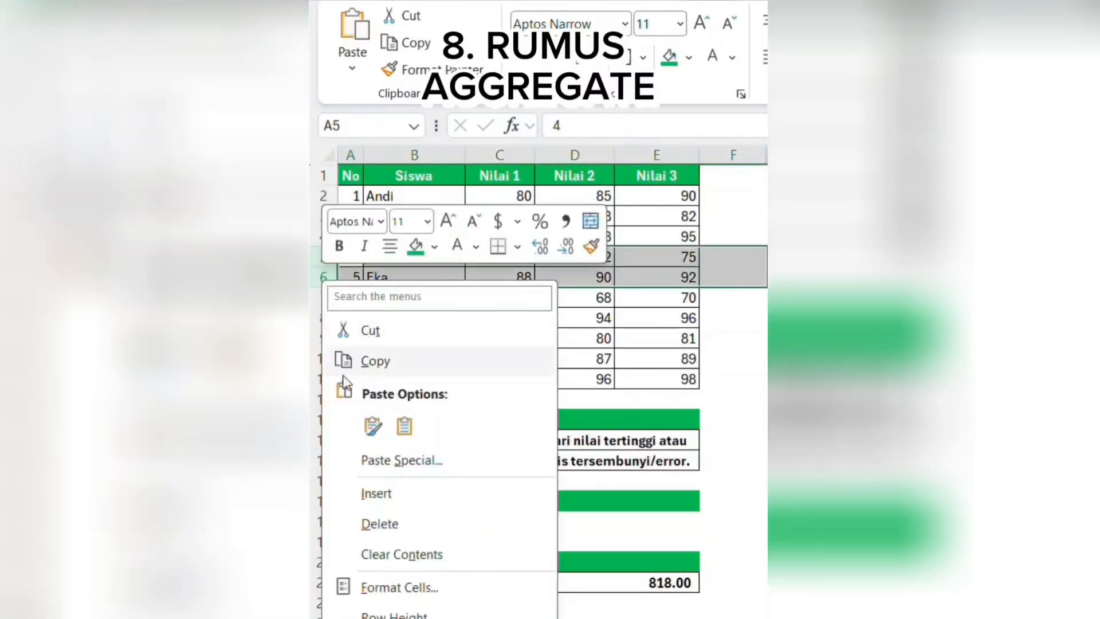
{"action": "left_click", "coordinate": [401, 618]}
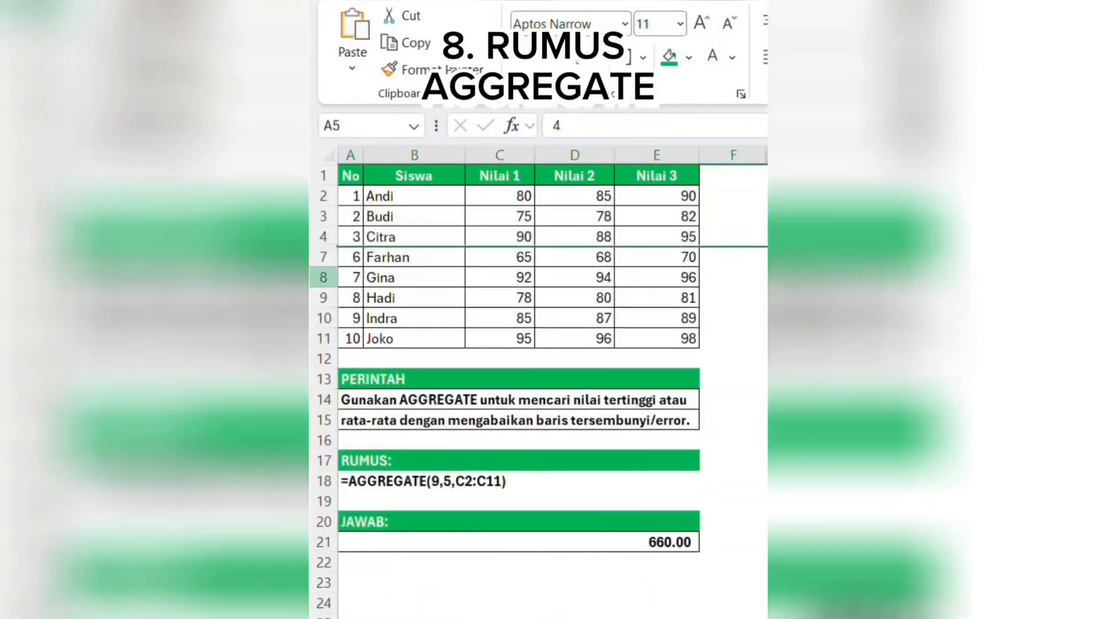
Unhide the rows between 4 and 7 in the score table and select the AGGREGATE answer cell A21
{"action": "left_click_drag", "start_coordinate": [322, 237], "coordinate": [322, 256]}
{"action": "right_click", "coordinate": [322, 257]}
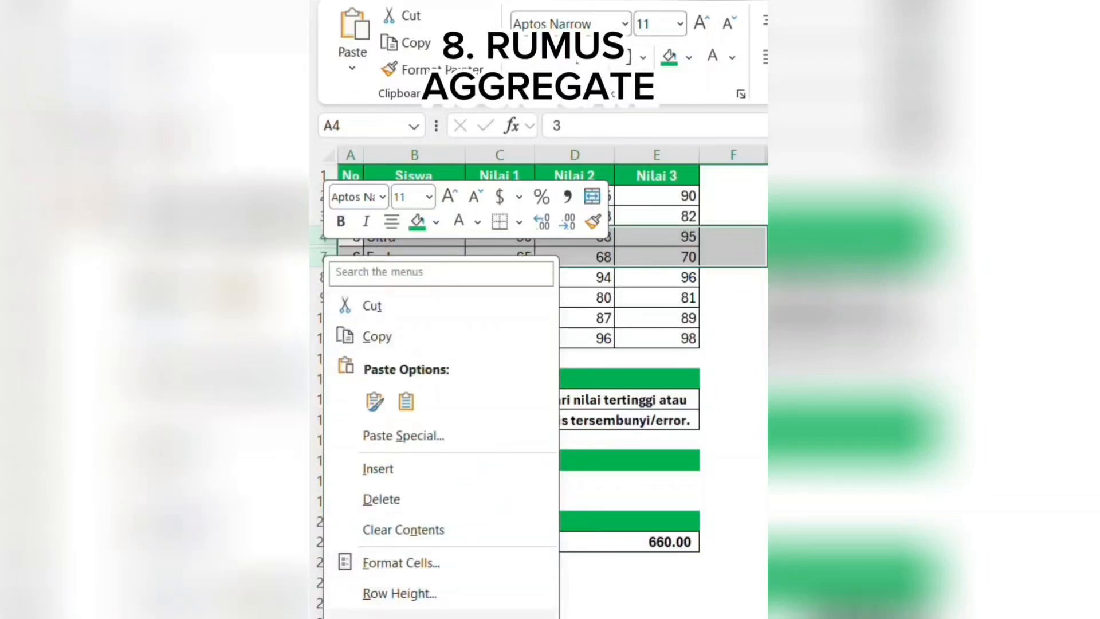
{"action": "left_click", "coordinate": [401, 618]}
{"action": "left_click", "coordinate": [669, 582]}
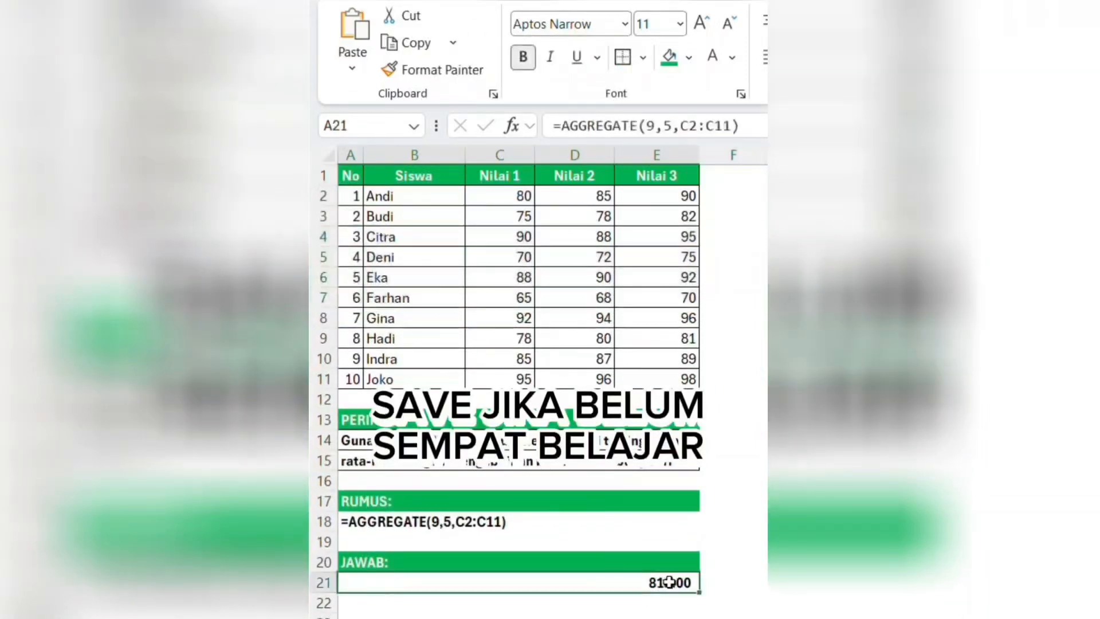